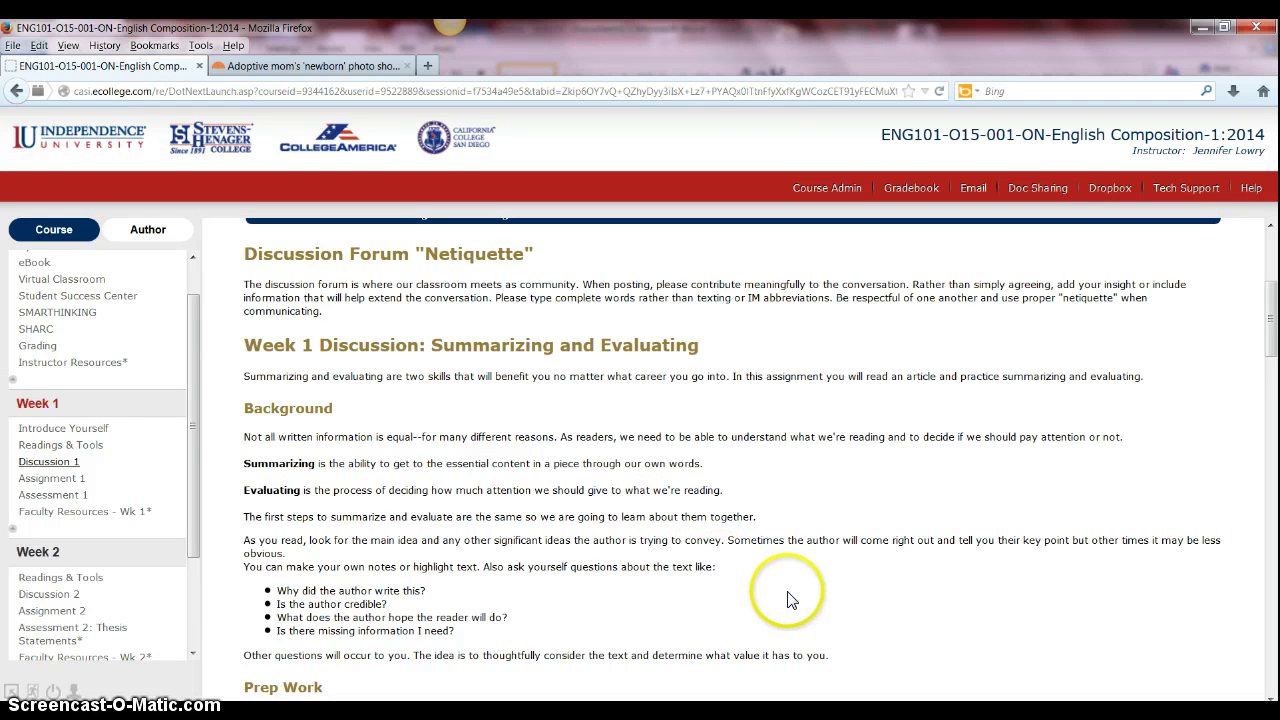
Scroll the Week 1 discussion to the Prep Work link, then switch to the blank Word document.
{"action": "scroll", "coordinate": [786, 598], "scroll_direction": "down", "scroll_amount": 2}
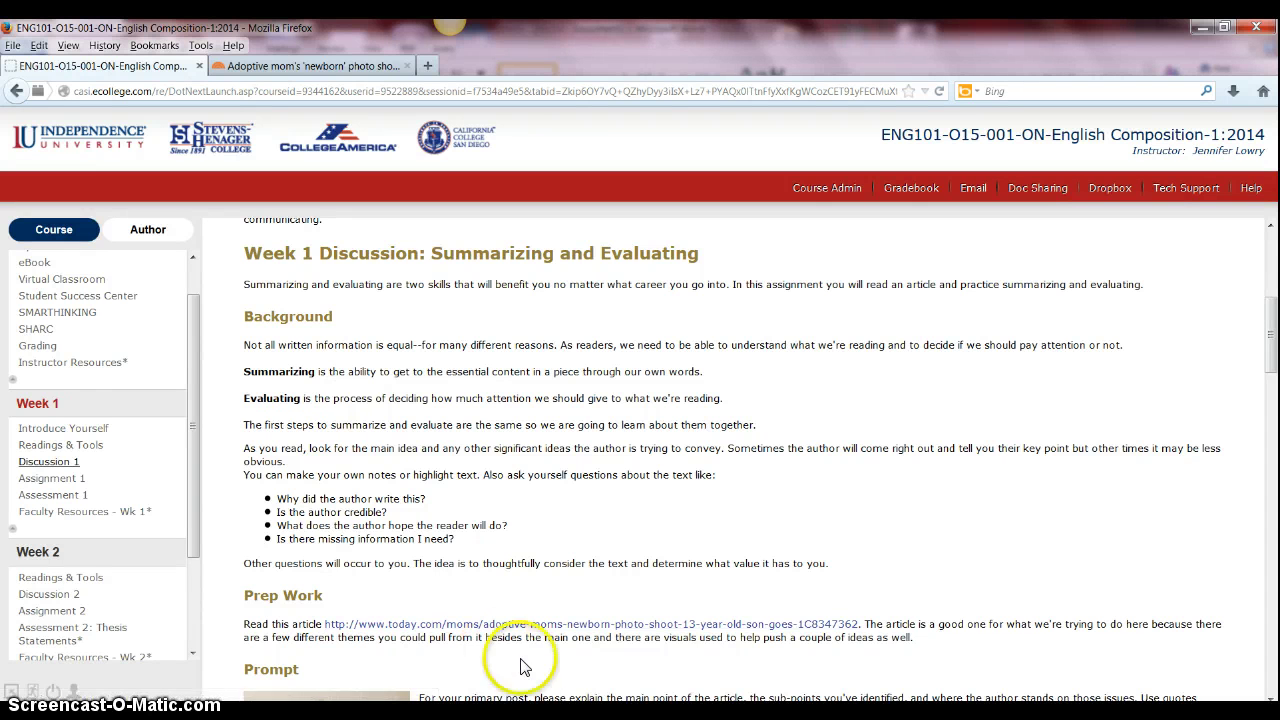
{"action": "left_click", "coordinate": [515, 718]}
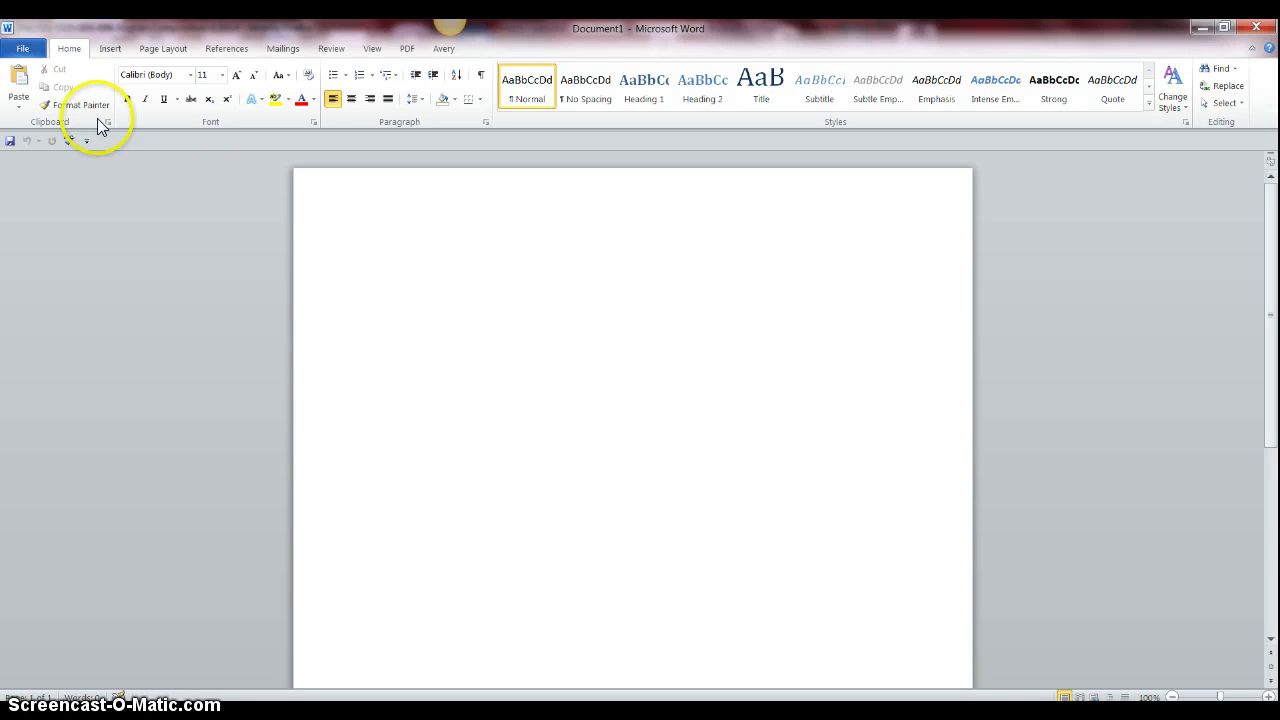
Set the document's citation style to APA Sixth Edition from the References tab.
{"action": "left_click", "coordinate": [214, 50]}
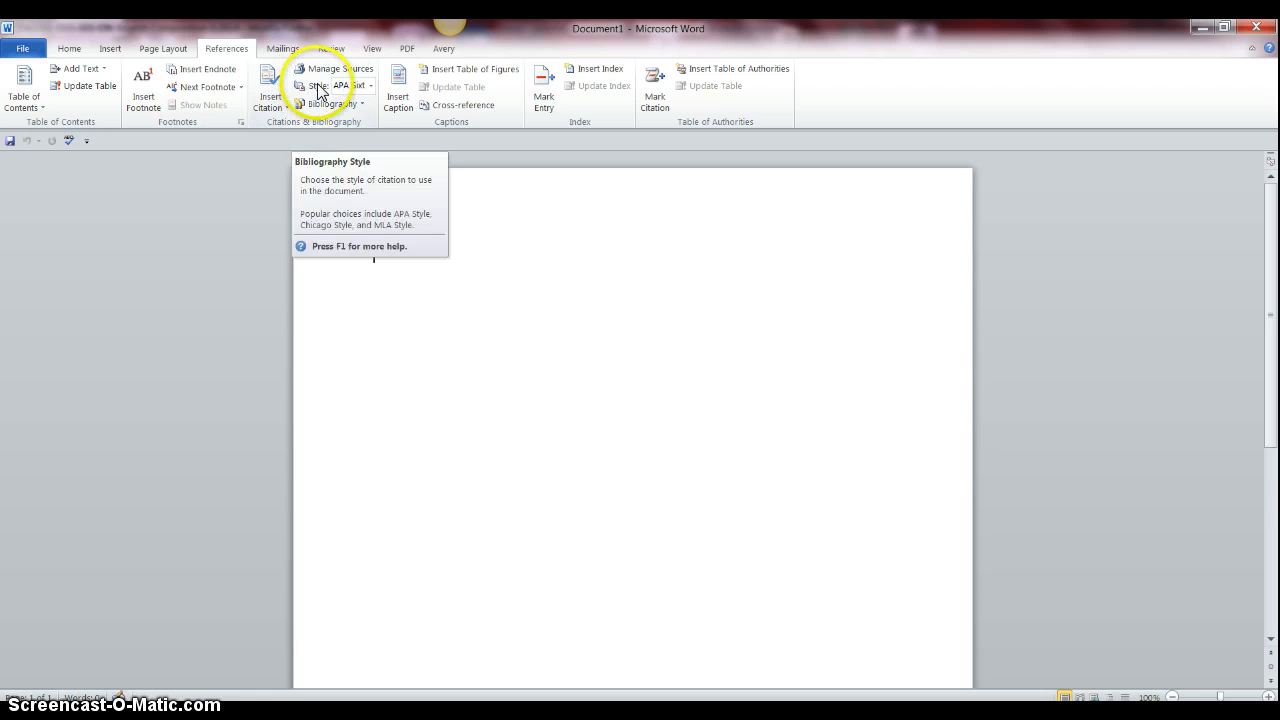
{"action": "left_click", "coordinate": [369, 88]}
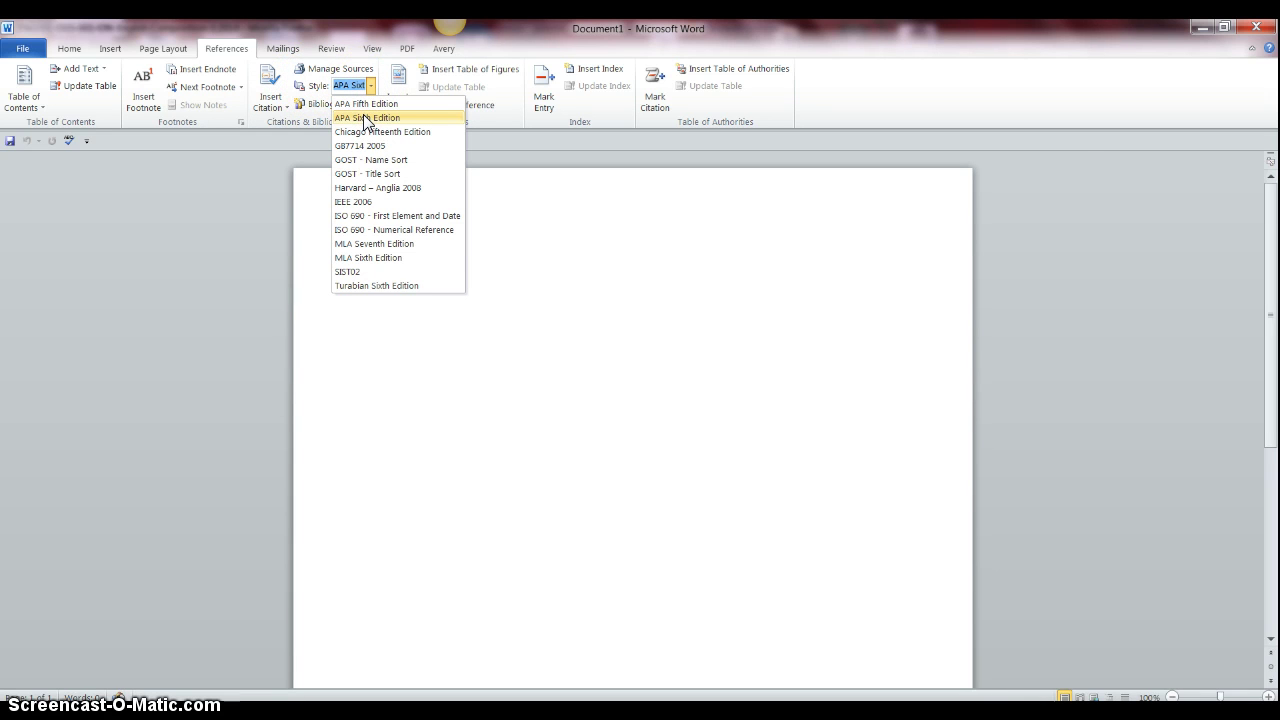
{"action": "left_click", "coordinate": [374, 119]}
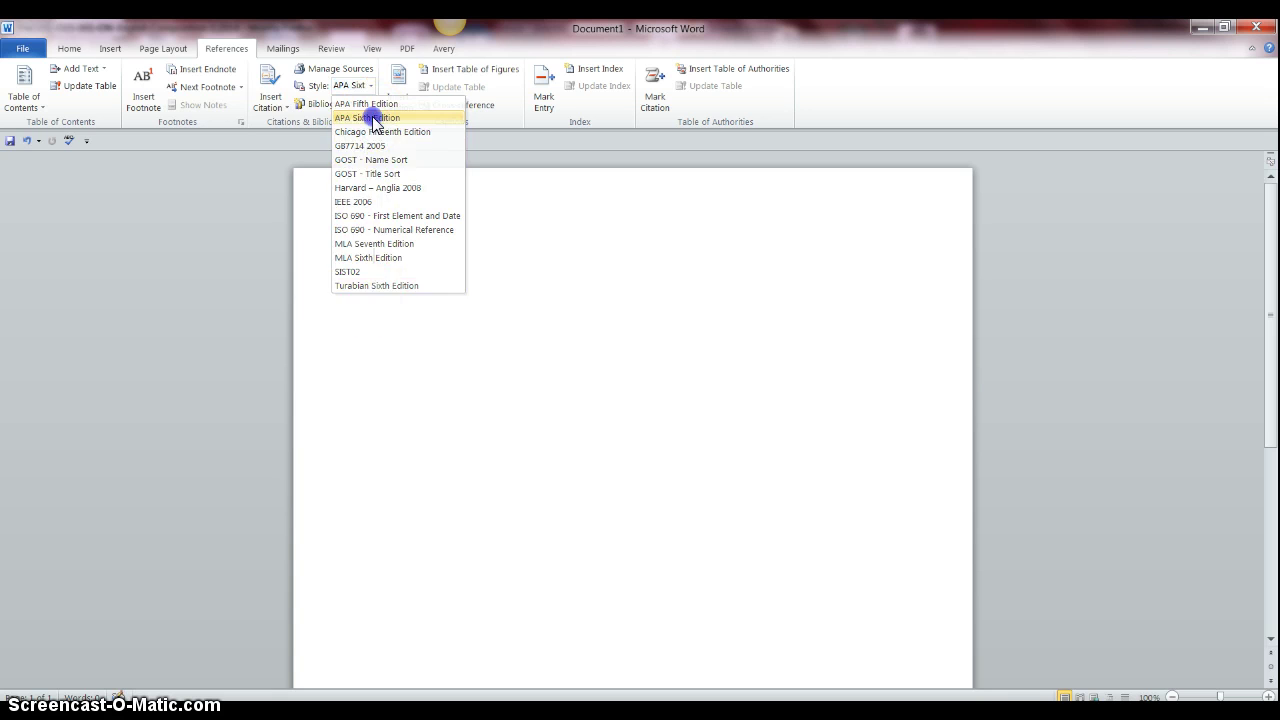
{"action": "left_click", "coordinate": [373, 118]}
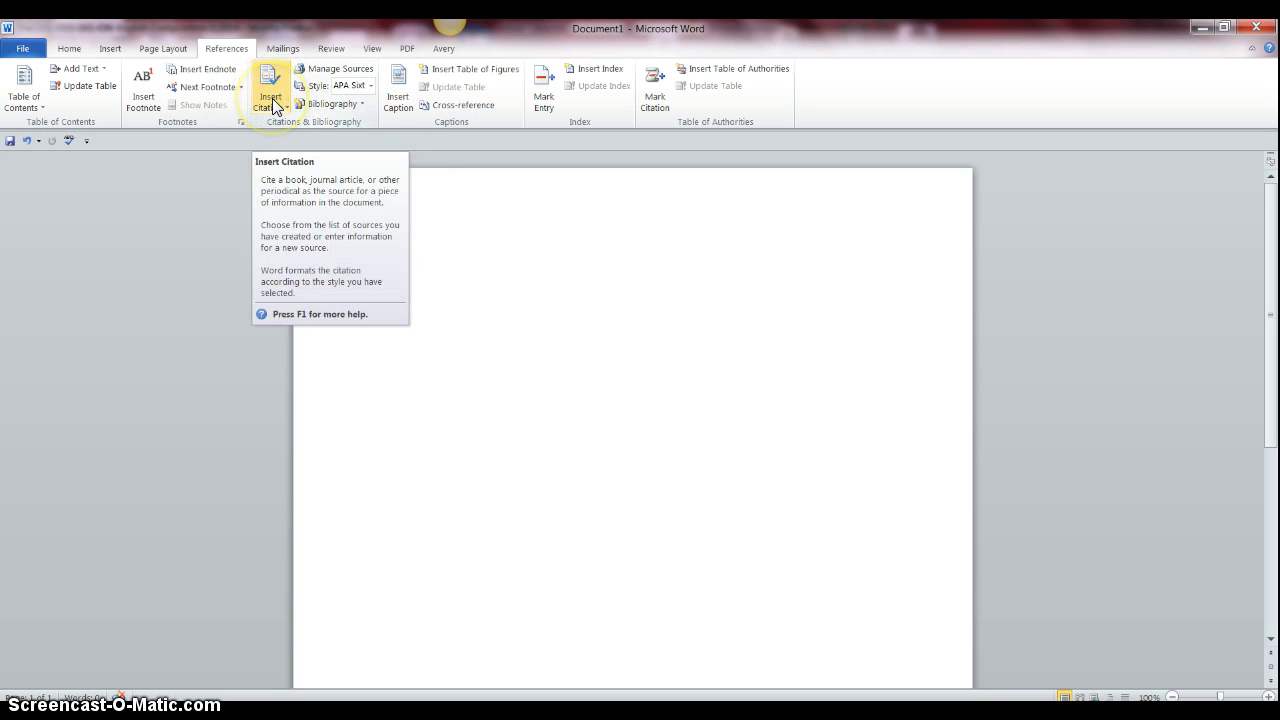
Begin a new citation source of type Document From Web site, then cancel the form.
{"action": "left_click", "coordinate": [272, 104]}
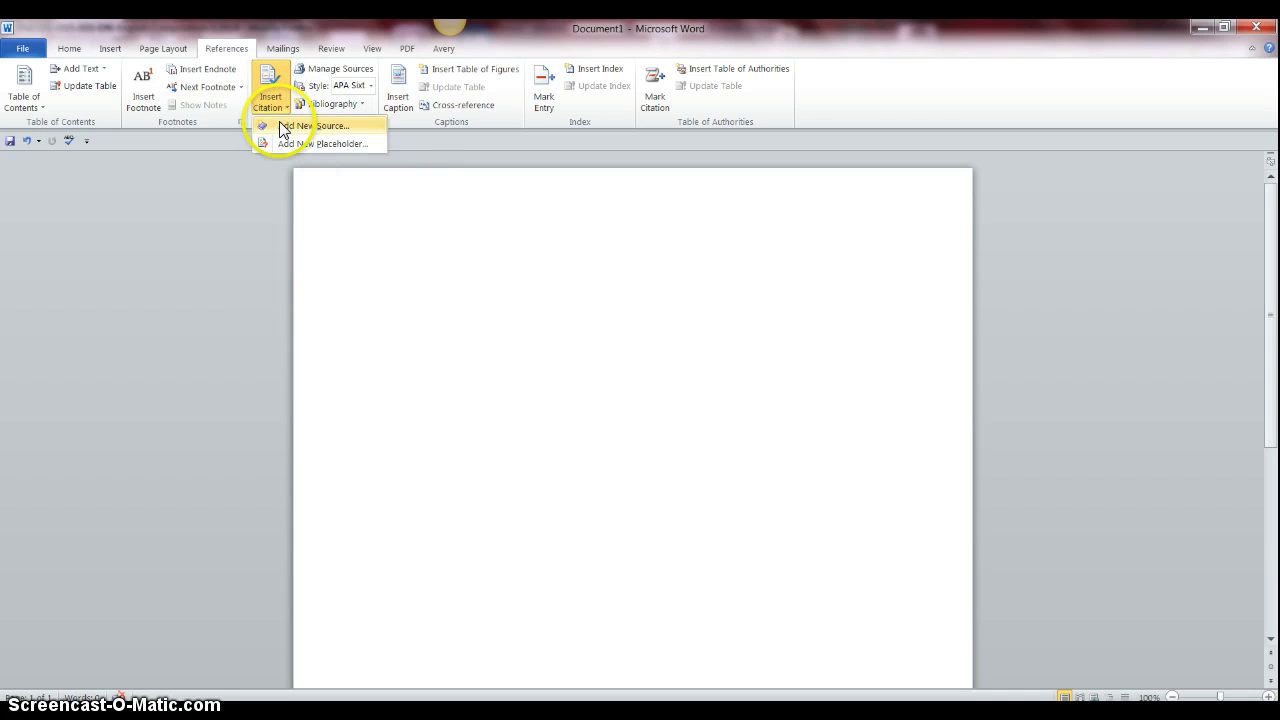
{"action": "left_click", "coordinate": [283, 126]}
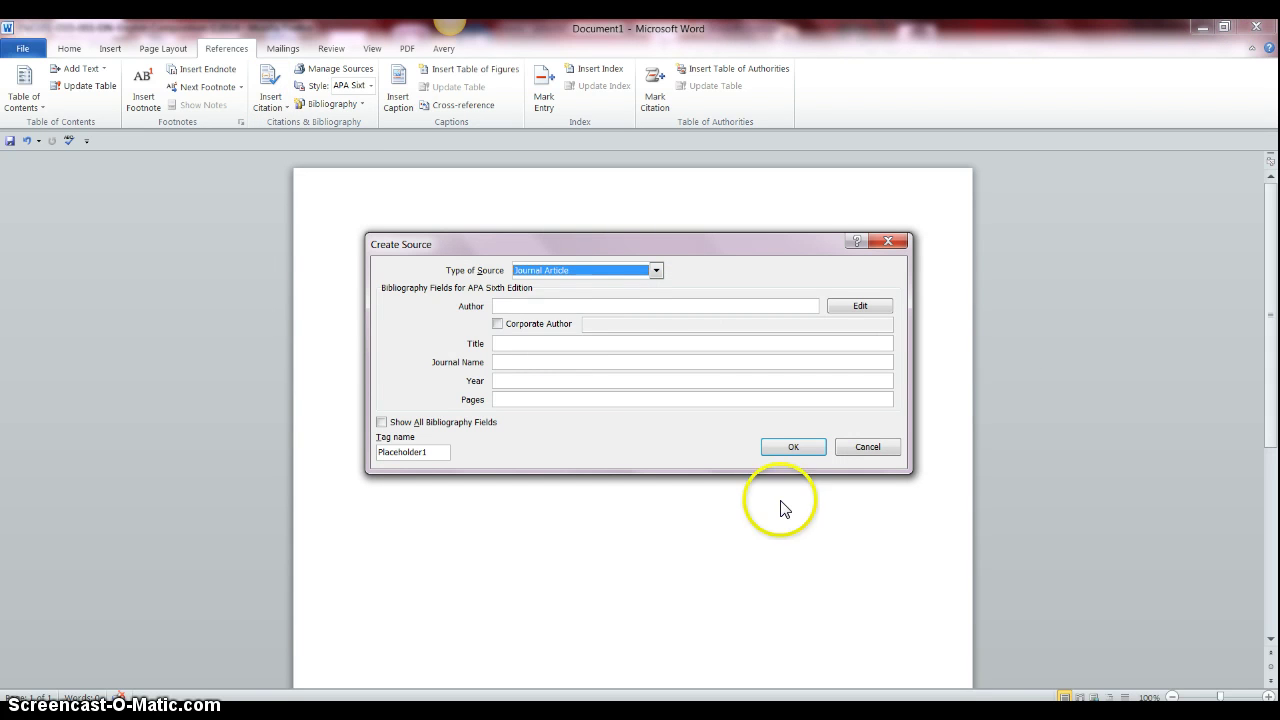
{"action": "left_click", "coordinate": [656, 270]}
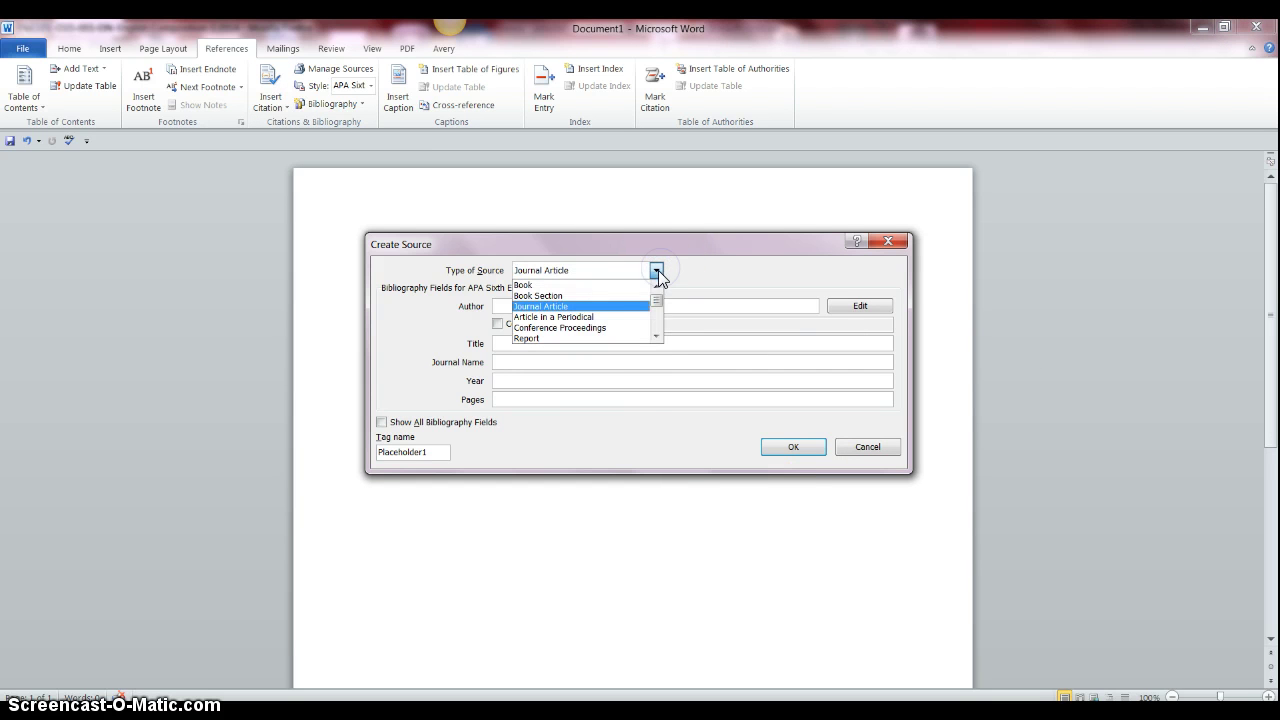
{"action": "scroll", "coordinate": [603, 333], "scroll_direction": "down", "scroll_amount": 1}
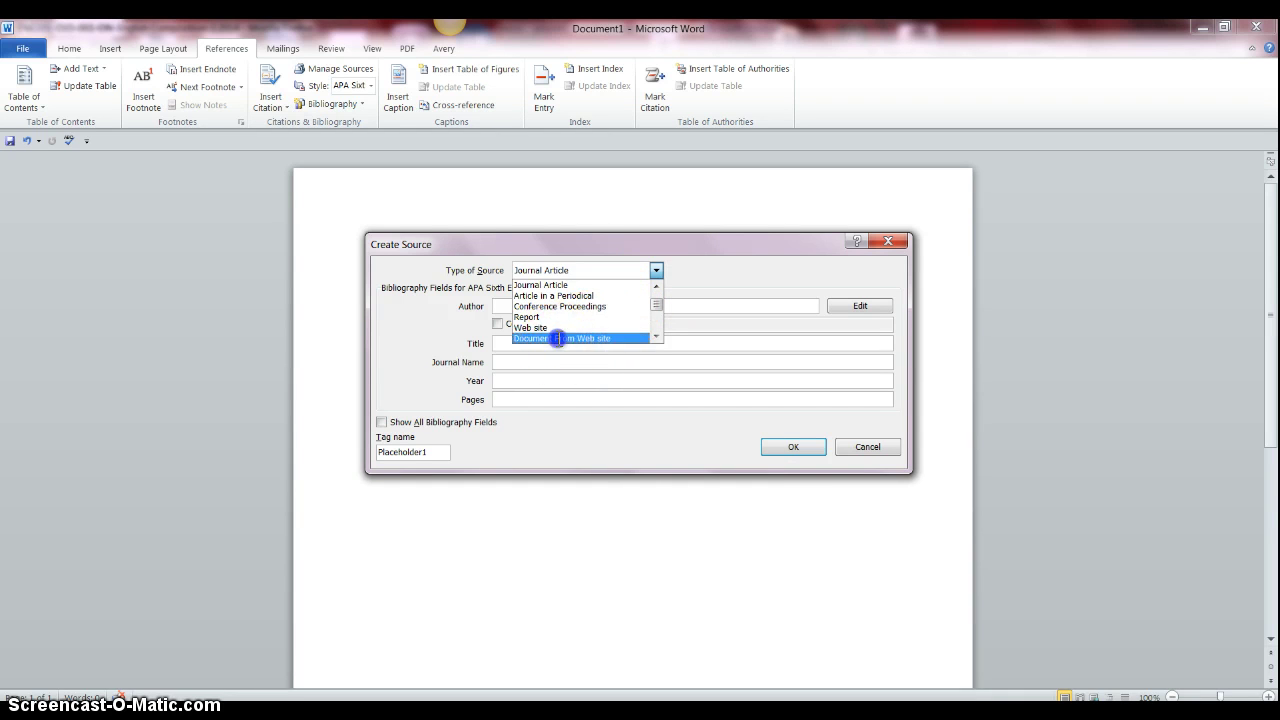
{"action": "left_click", "coordinate": [558, 338]}
{"action": "left_click", "coordinate": [520, 306]}
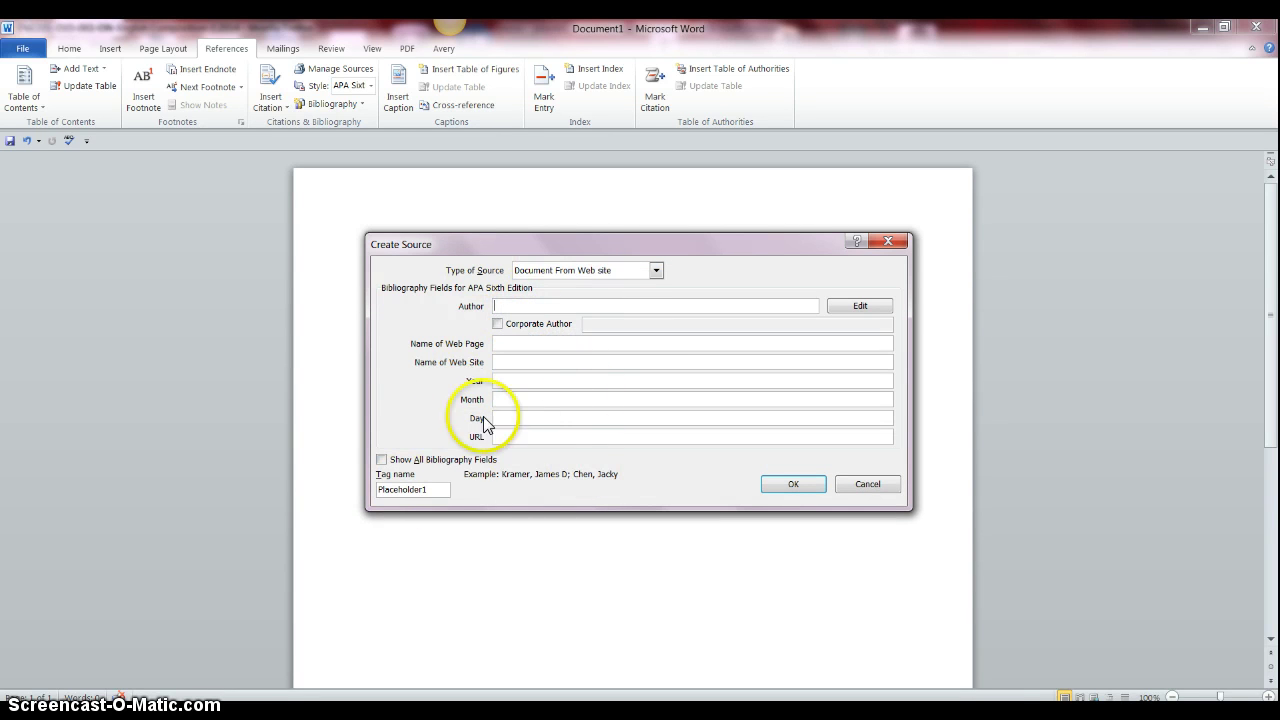
{"action": "left_click", "coordinate": [867, 484]}
Size the Firefox window with the TODAY adoptive-mom article to the left, beside Word.
{"action": "left_click", "coordinate": [1223, 27]}
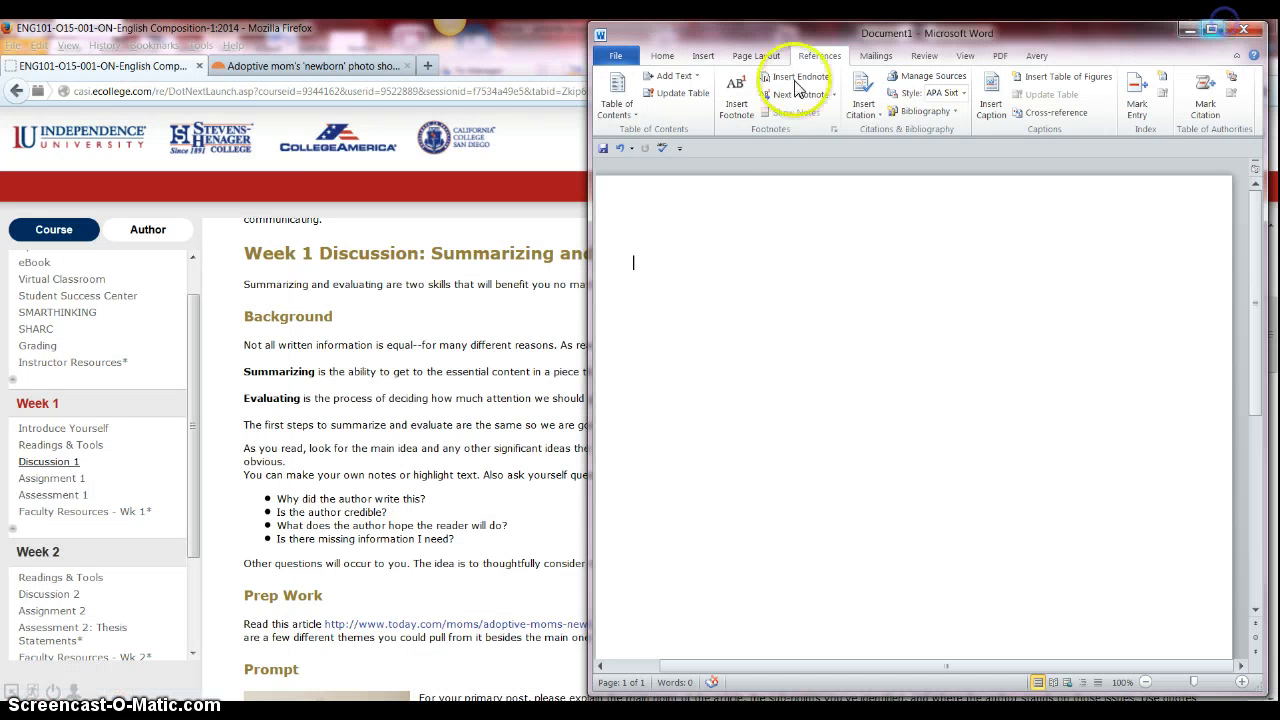
{"action": "left_click", "coordinate": [290, 66]}
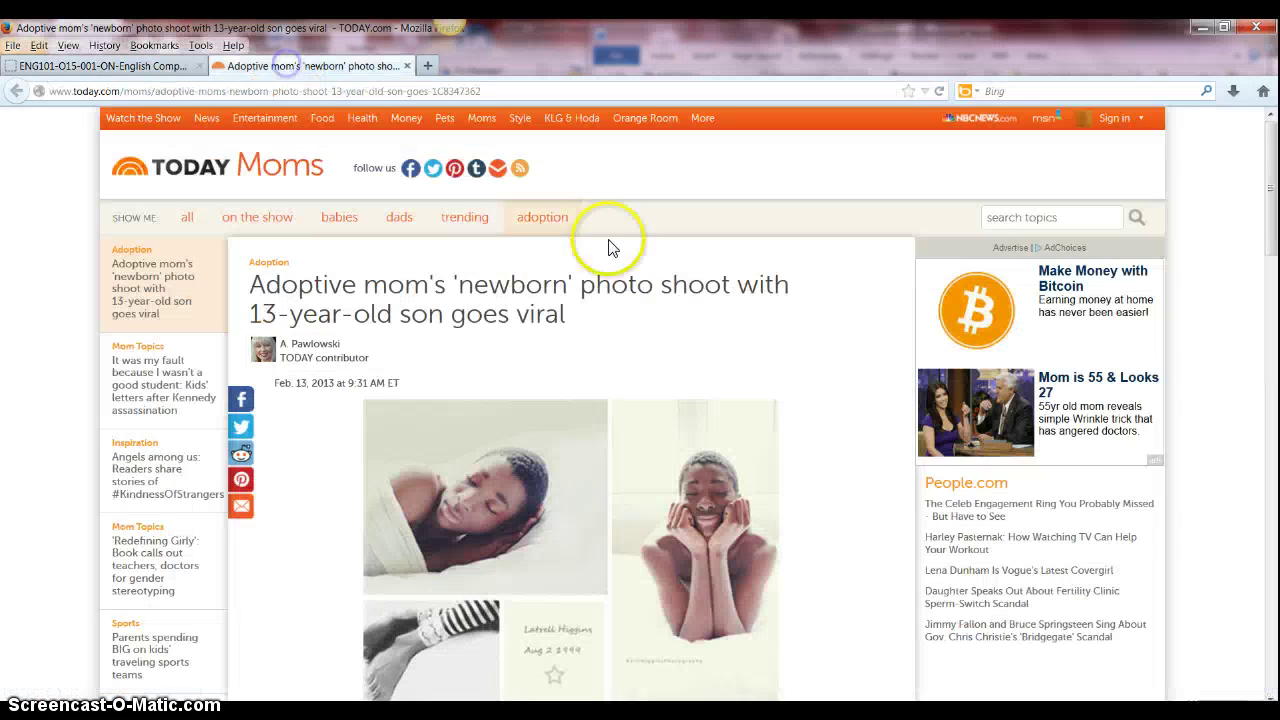
{"action": "left_click", "coordinate": [1234, 30]}
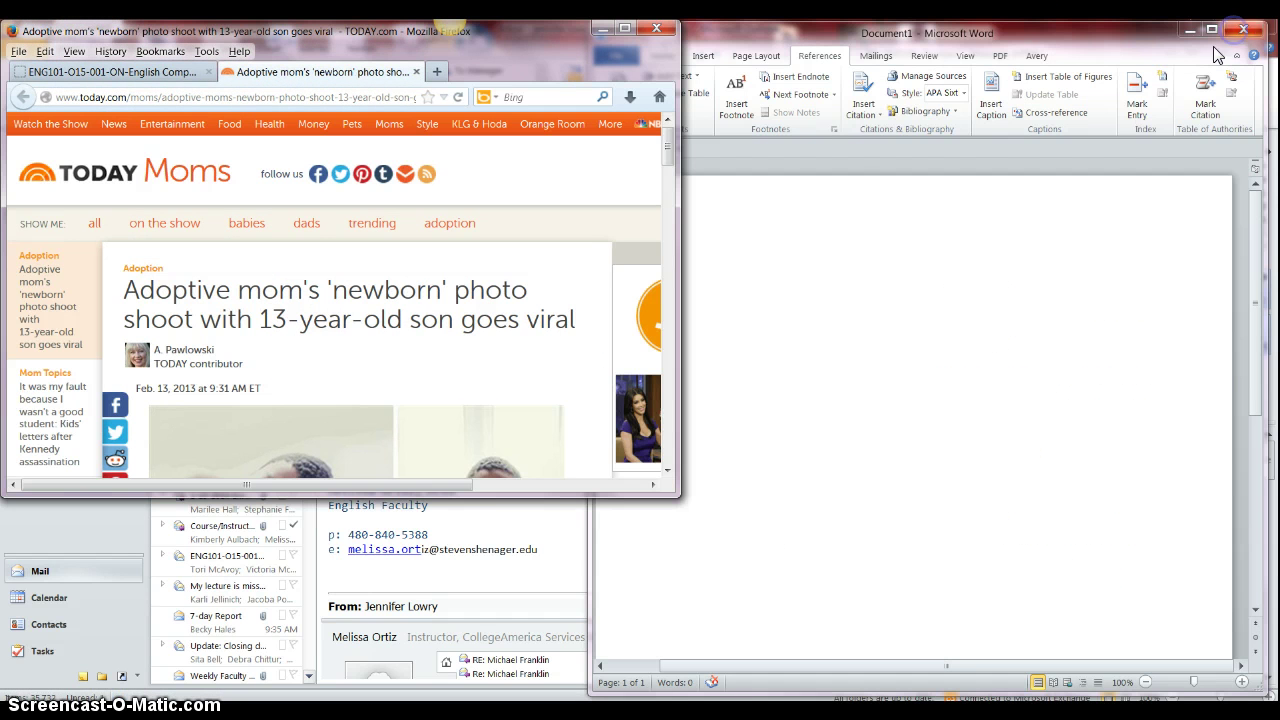
{"action": "left_click_drag", "start_coordinate": [531, 492], "coordinate": [481, 695]}
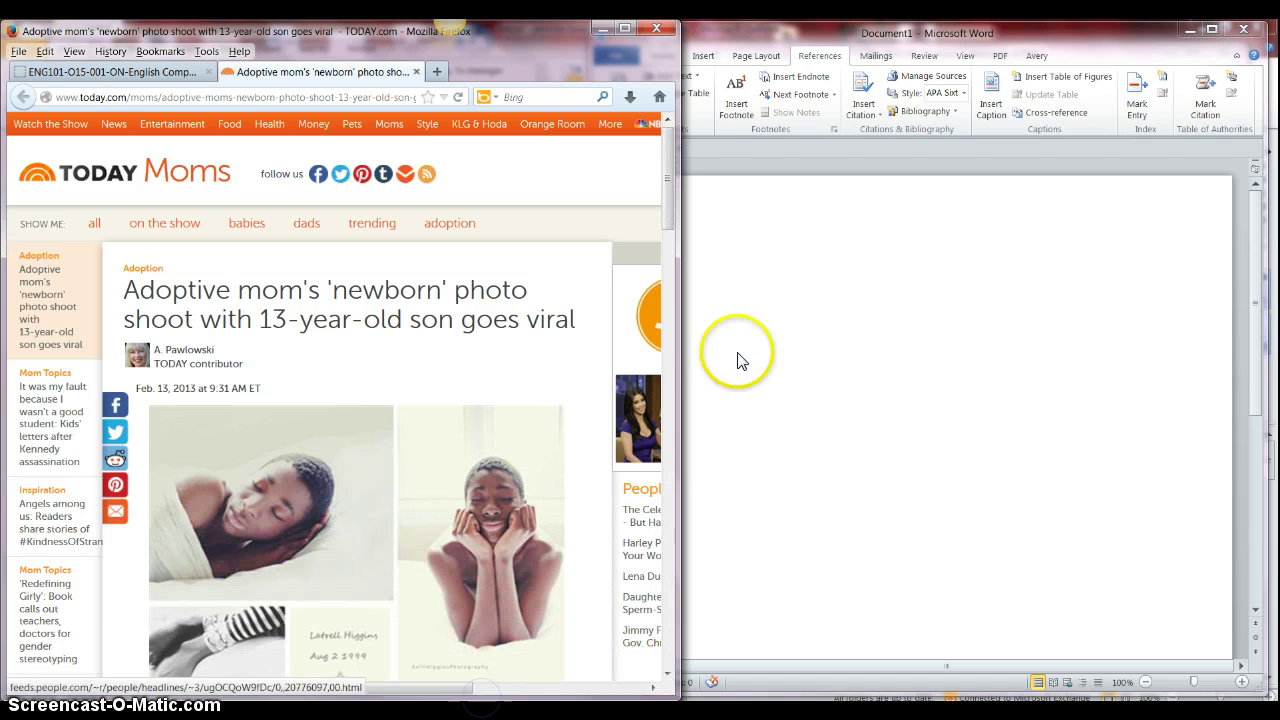
{"action": "left_click_drag", "start_coordinate": [683, 372], "coordinate": [602, 404]}
{"action": "left_click", "coordinate": [697, 405]}
{"action": "left_click", "coordinate": [600, 413]}
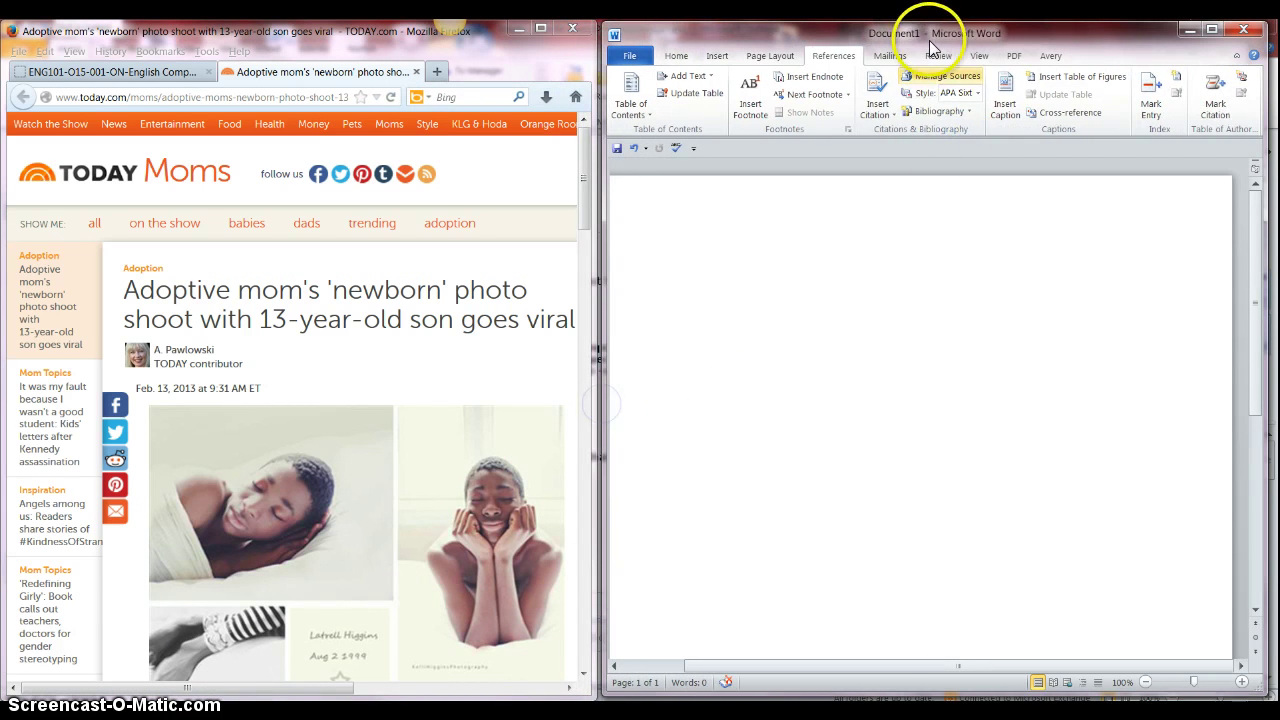
Create a new web source and enter the TODAY article's author and web page name.
{"action": "left_click", "coordinate": [875, 122]}
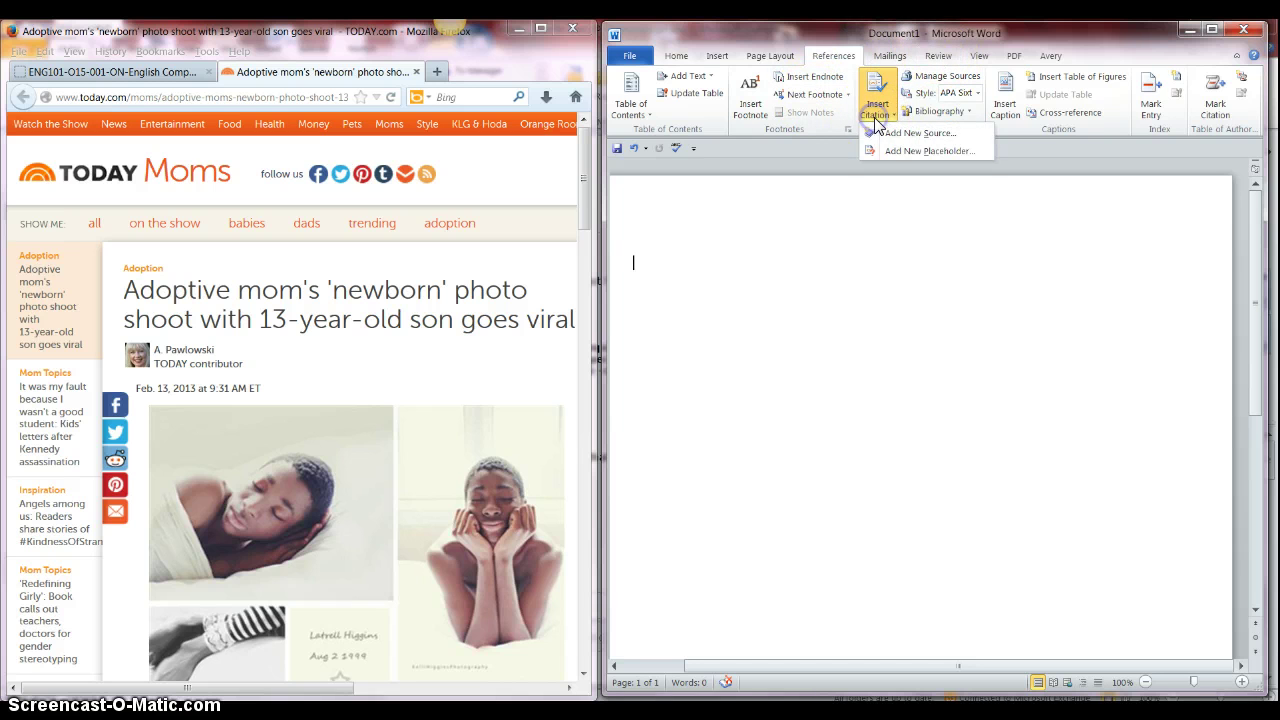
{"action": "left_click", "coordinate": [894, 129]}
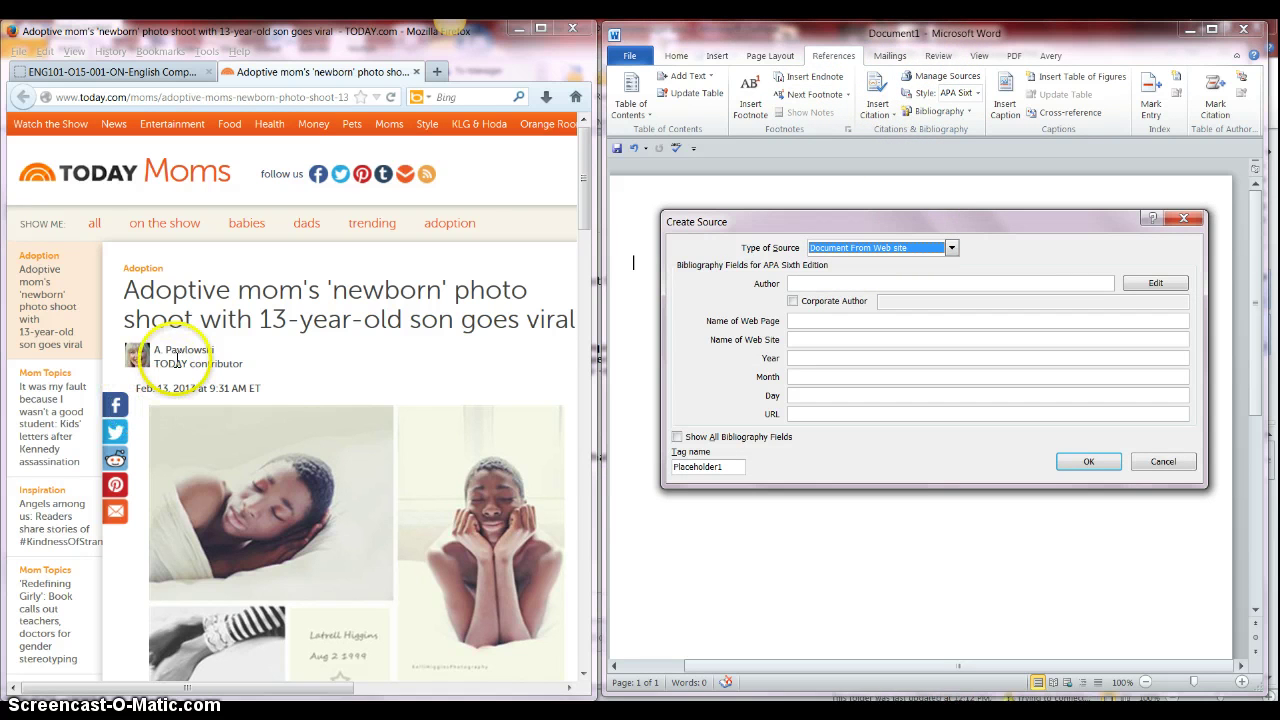
{"action": "left_click", "coordinate": [858, 284]}
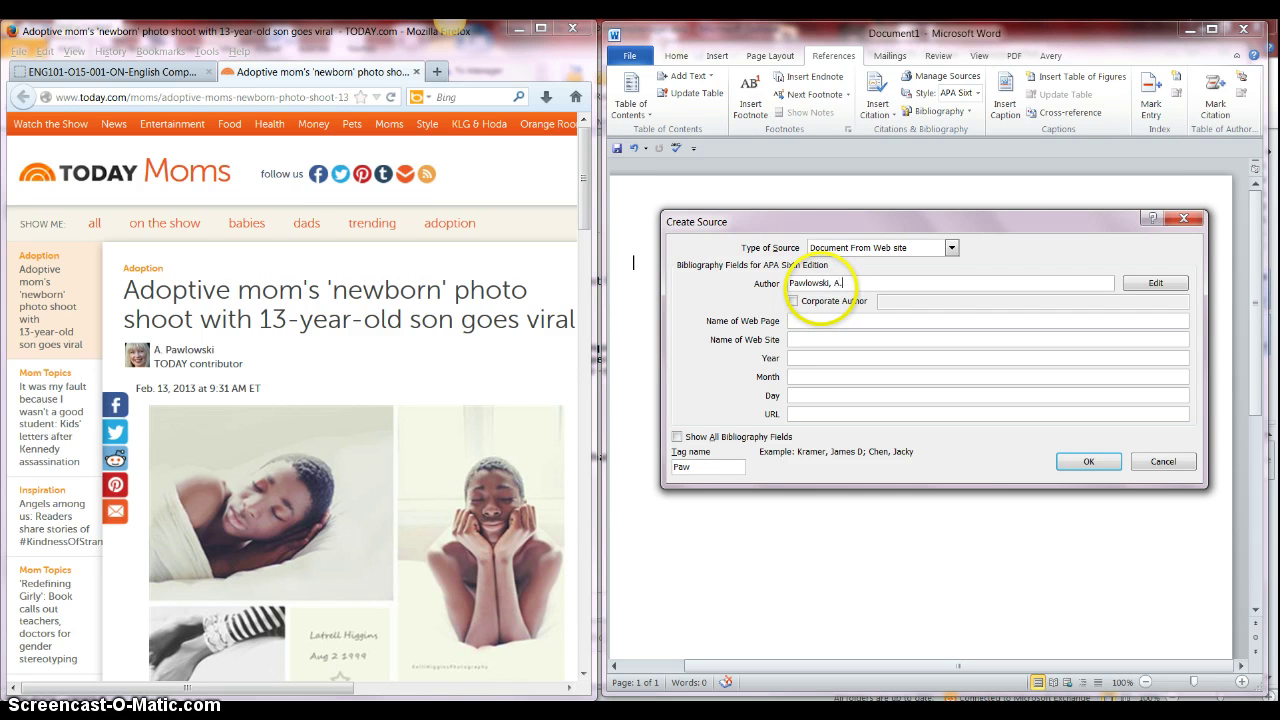
{"action": "left_click", "coordinate": [800, 321]}
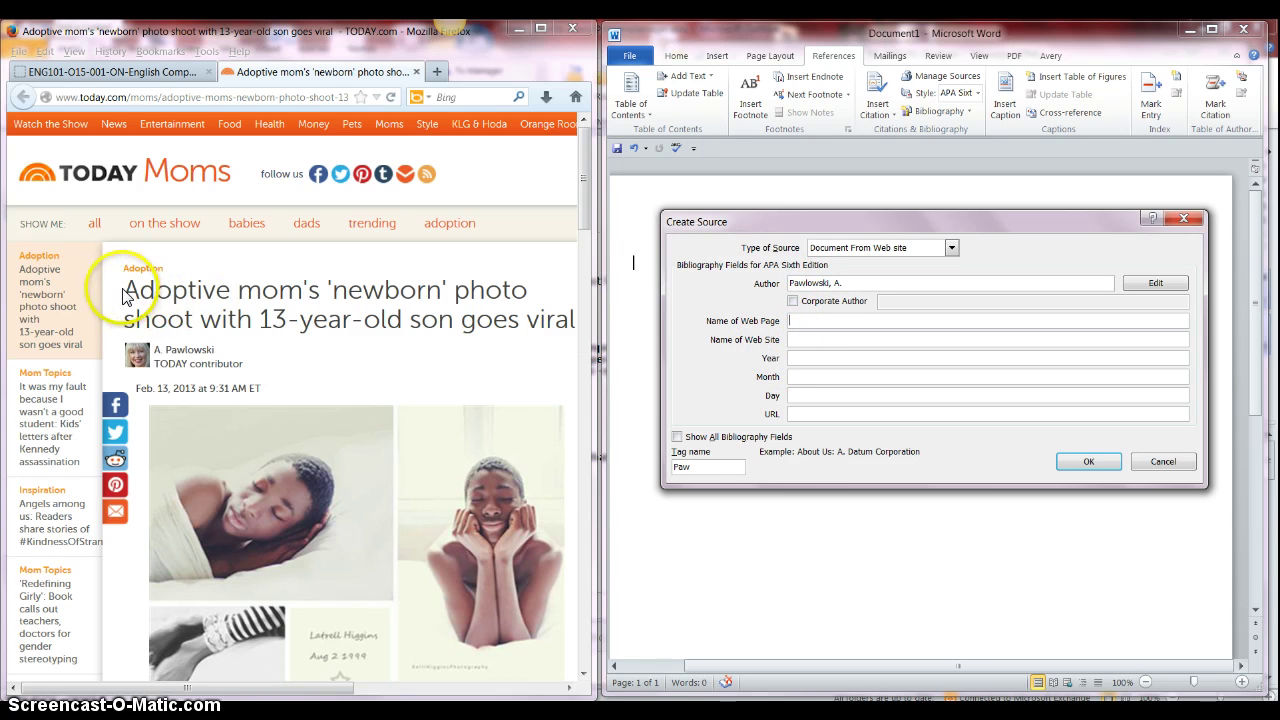
{"action": "left_click_drag", "start_coordinate": [124, 296], "coordinate": [808, 320]}
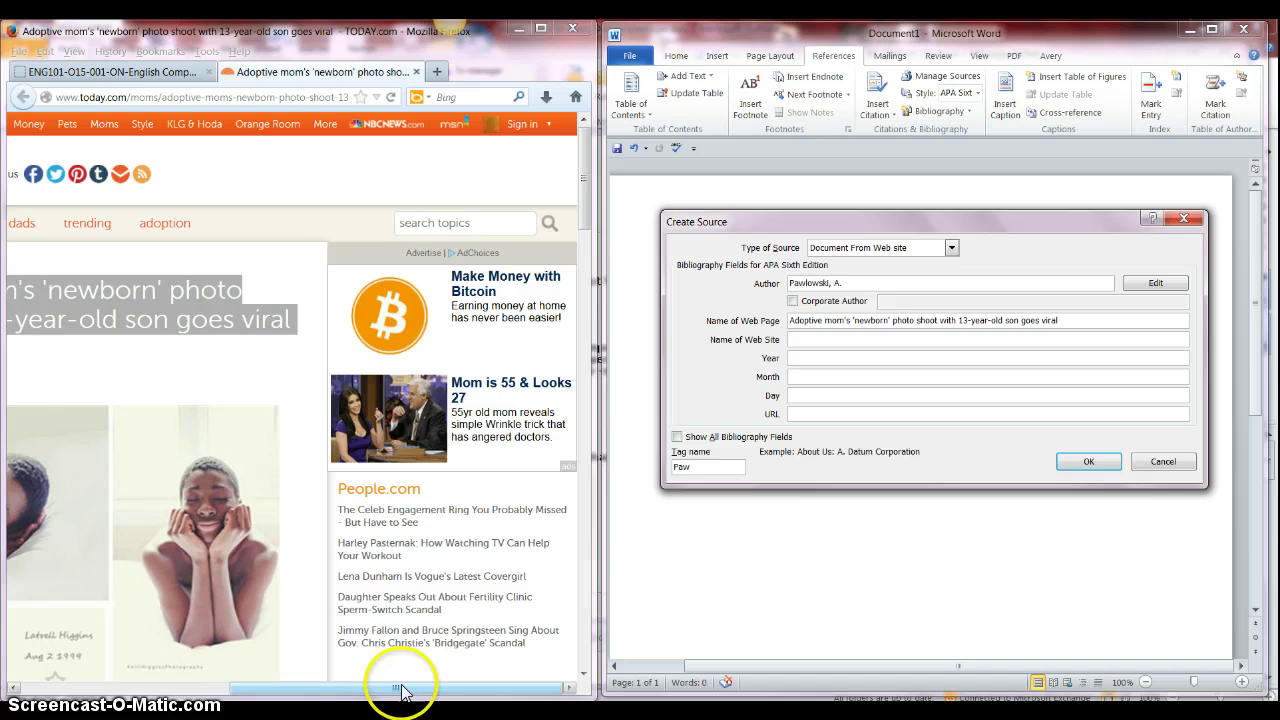
{"action": "left_click_drag", "start_coordinate": [400, 680], "coordinate": [245, 670]}
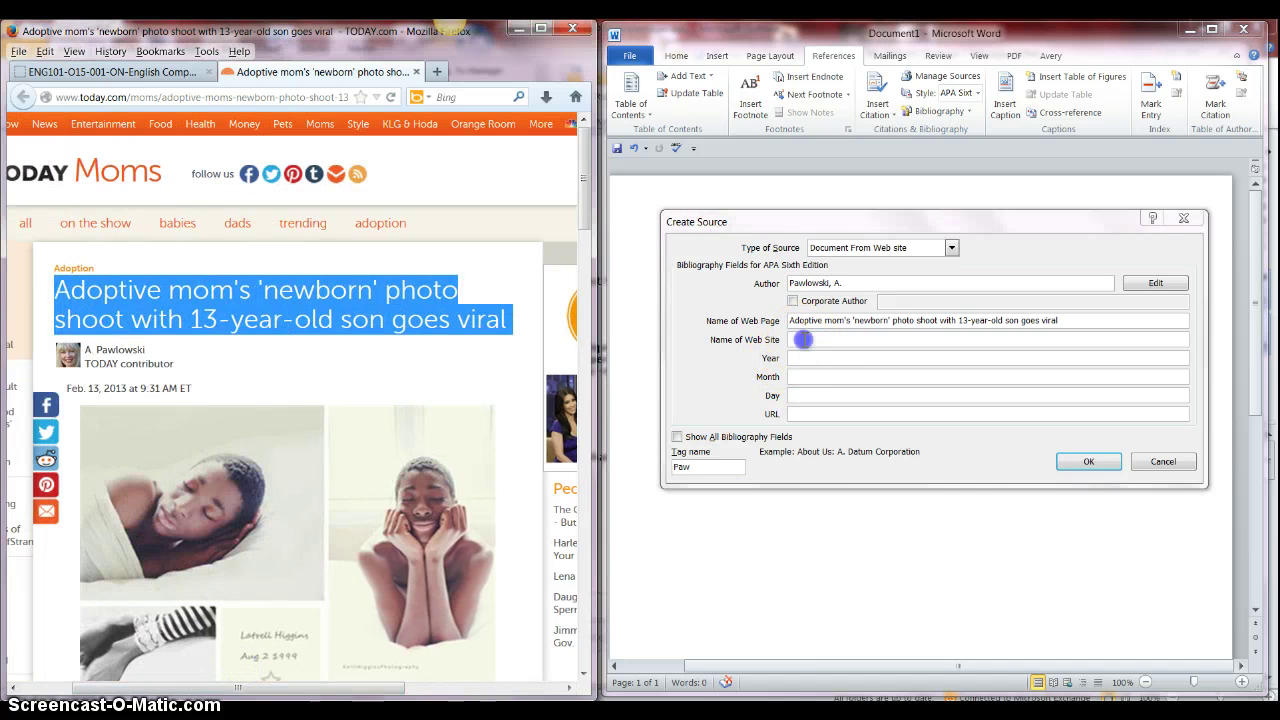
Add site Today.com, date February 13, 2013, and the pasted article URL, then insert the citation.
{"action": "left_click", "coordinate": [805, 340]}
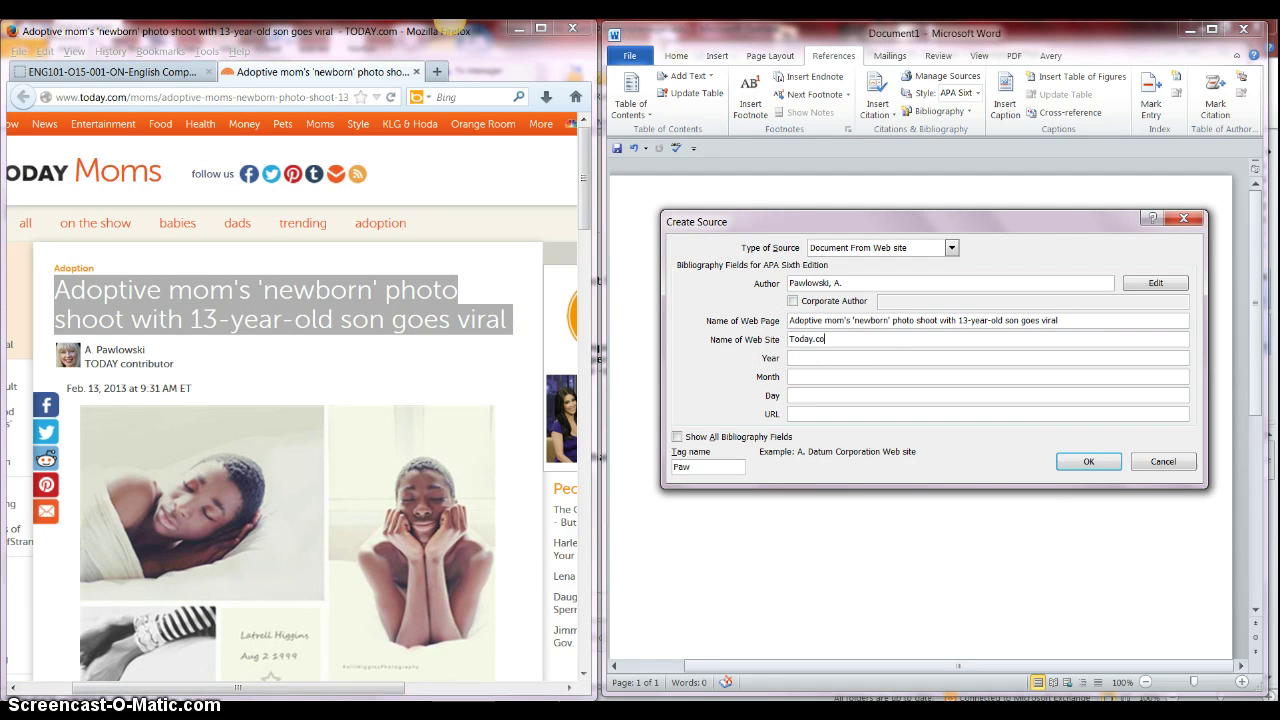
{"action": "left_click", "coordinate": [802, 360]}
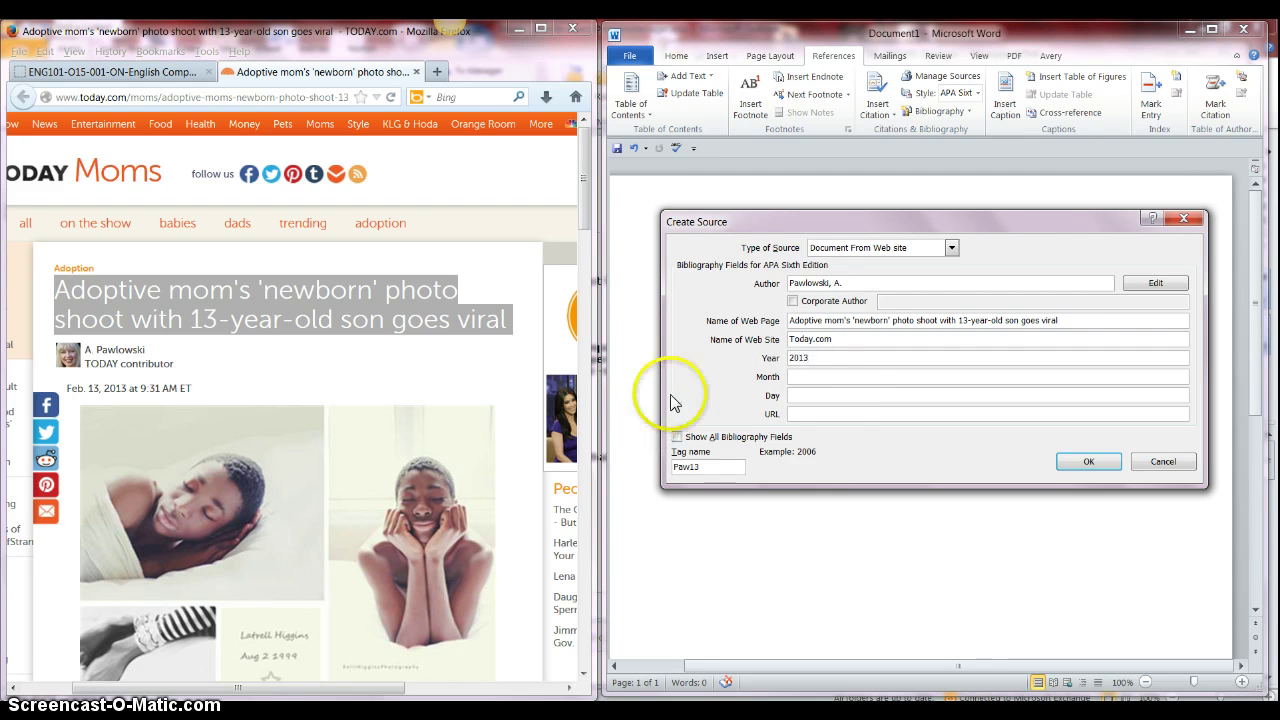
{"action": "left_click", "coordinate": [836, 375]}
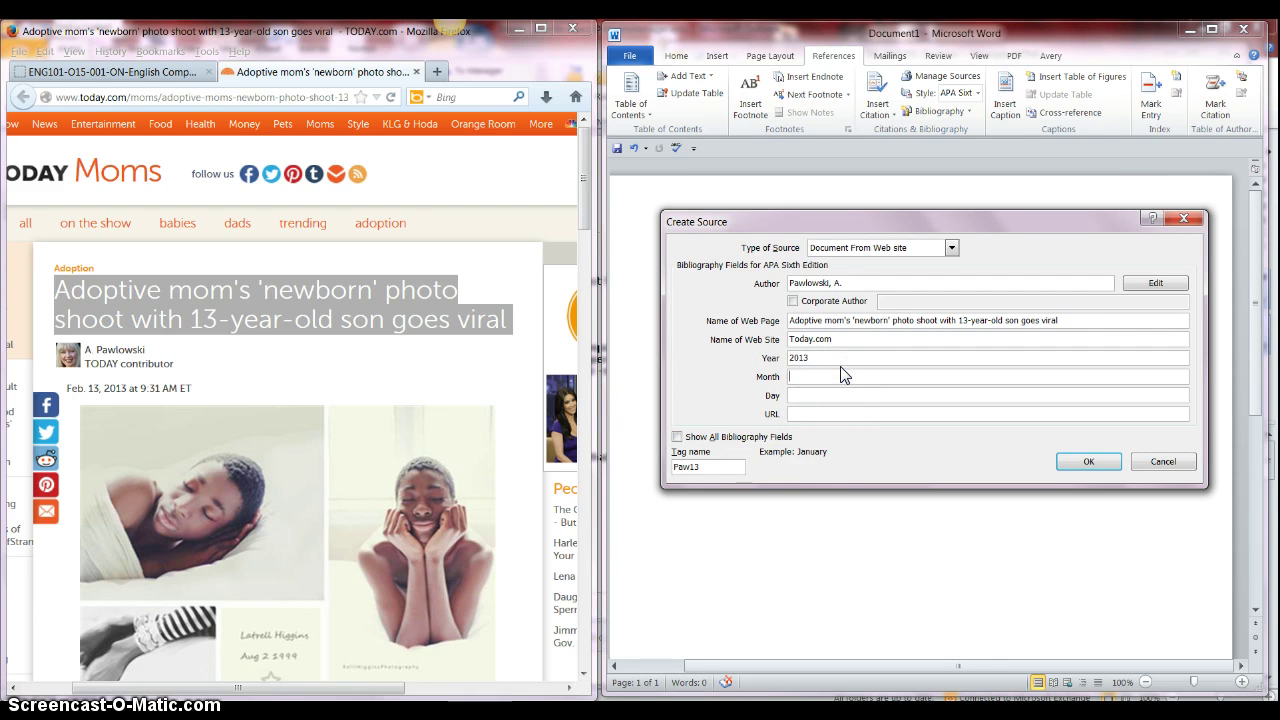
{"action": "type", "text": "Febru"}
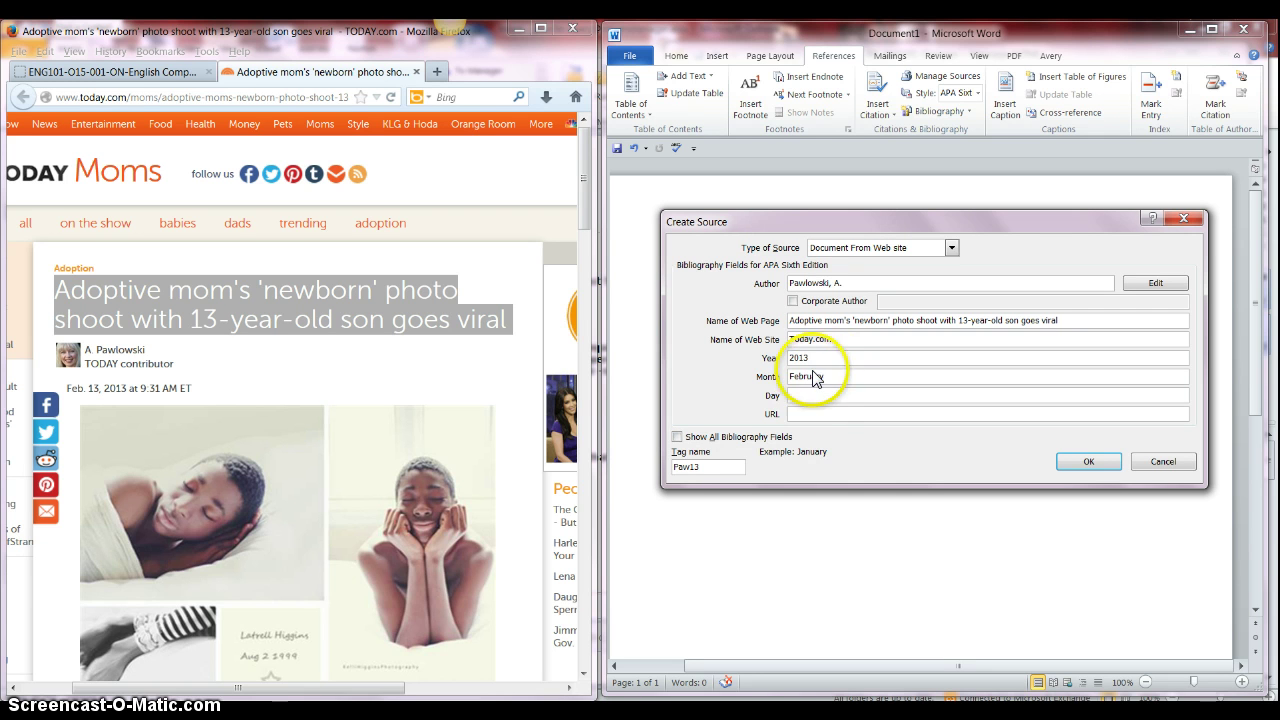
{"action": "type", "text": "ary"}
{"action": "left_click", "coordinate": [813, 396]}
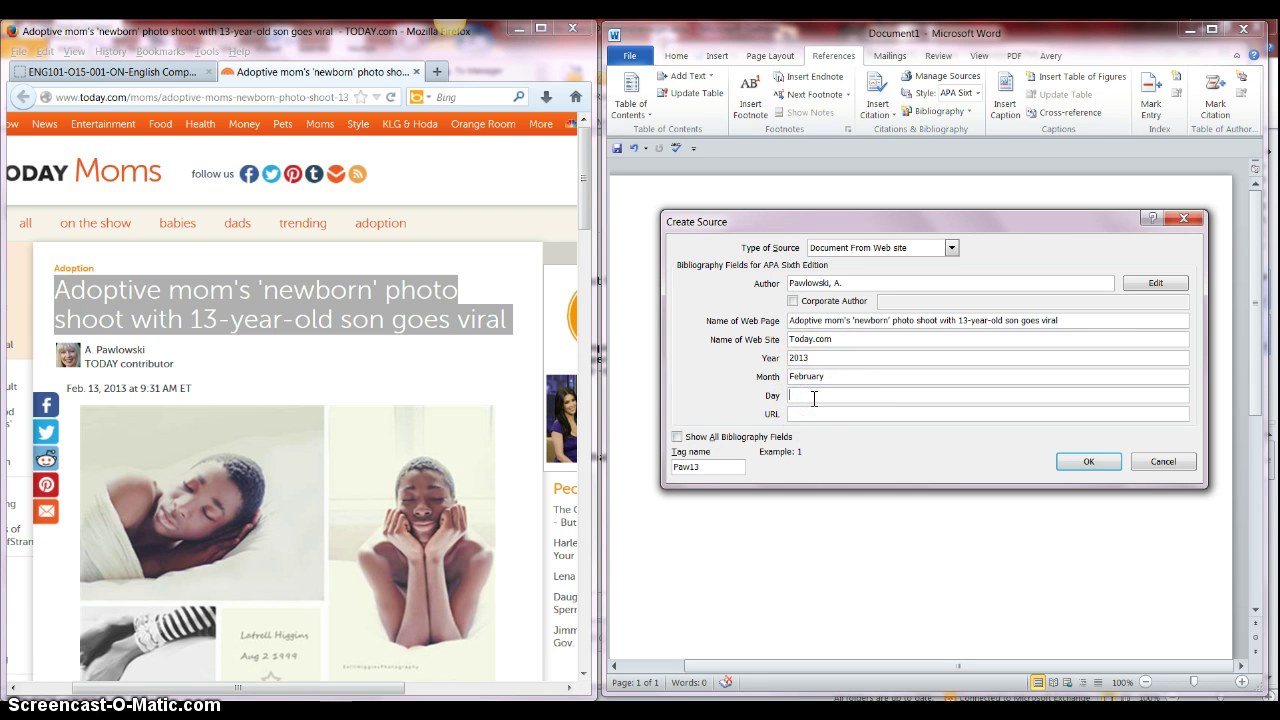
{"action": "left_click", "coordinate": [128, 97]}
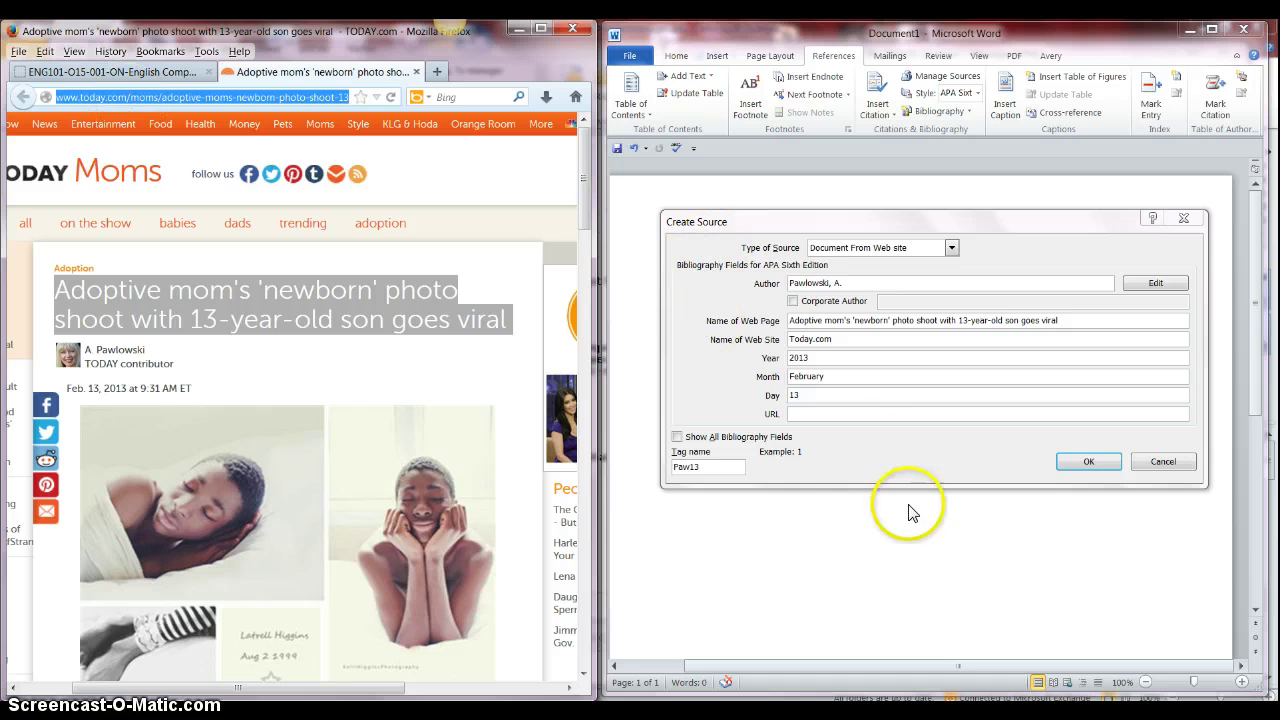
{"action": "left_click", "coordinate": [838, 411]}
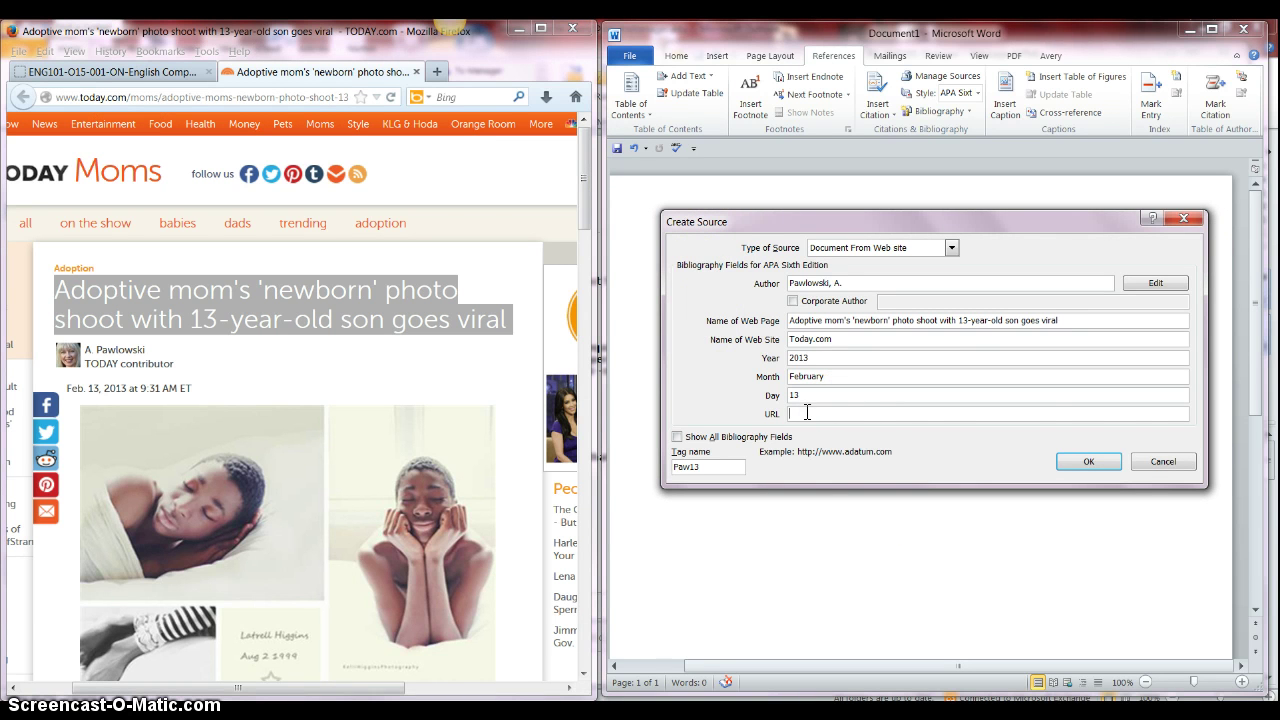
{"action": "type", "text": "http://www.today.com/moms/adoptive-moms-newborn-photo-shoot-13-year-old-son-goes-1C8347362"}
{"action": "left_click", "coordinate": [1089, 462]}
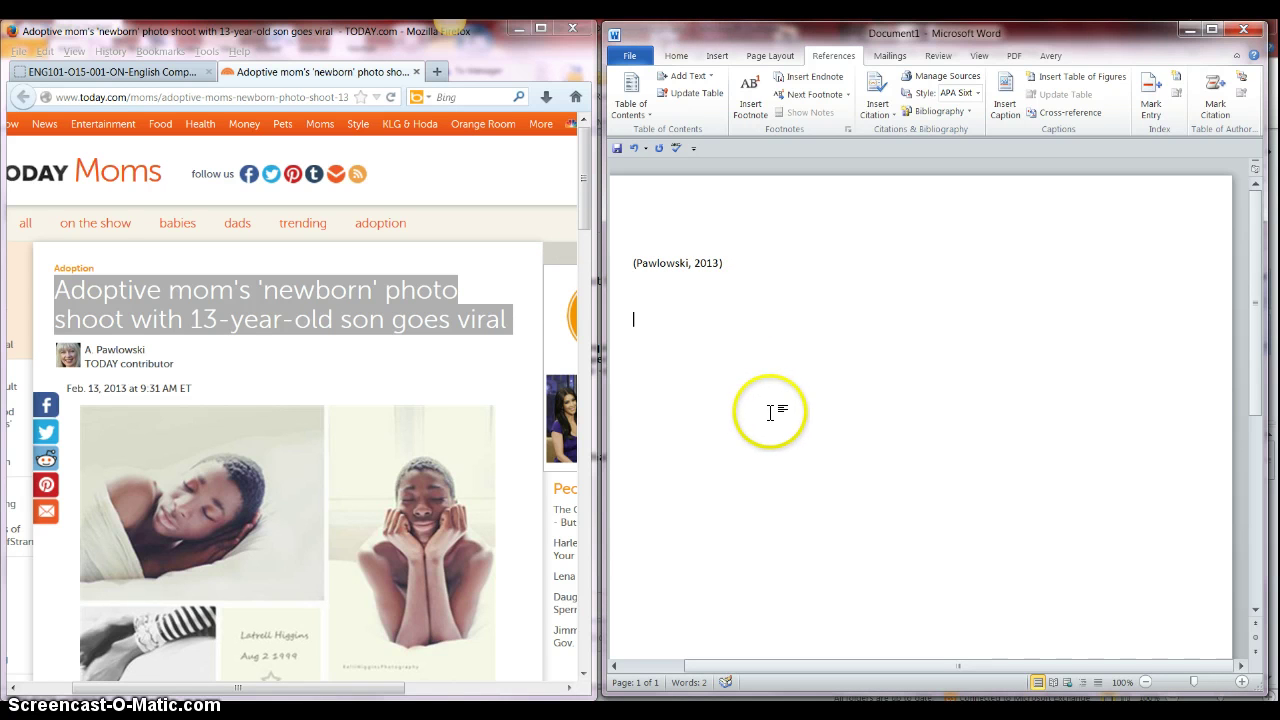
Insert the built-in Bibliography below the citation and select its TODAY article entry.
{"action": "left_click", "coordinate": [952, 111]}
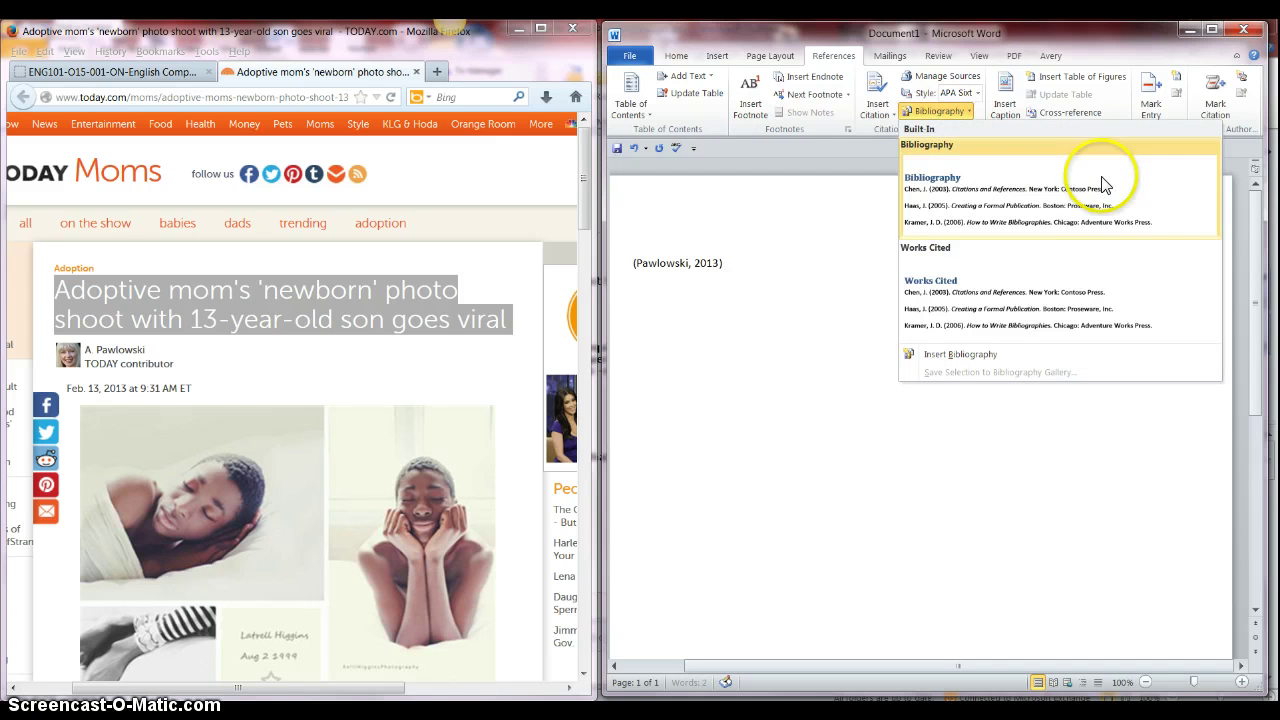
{"action": "left_click", "coordinate": [1094, 203]}
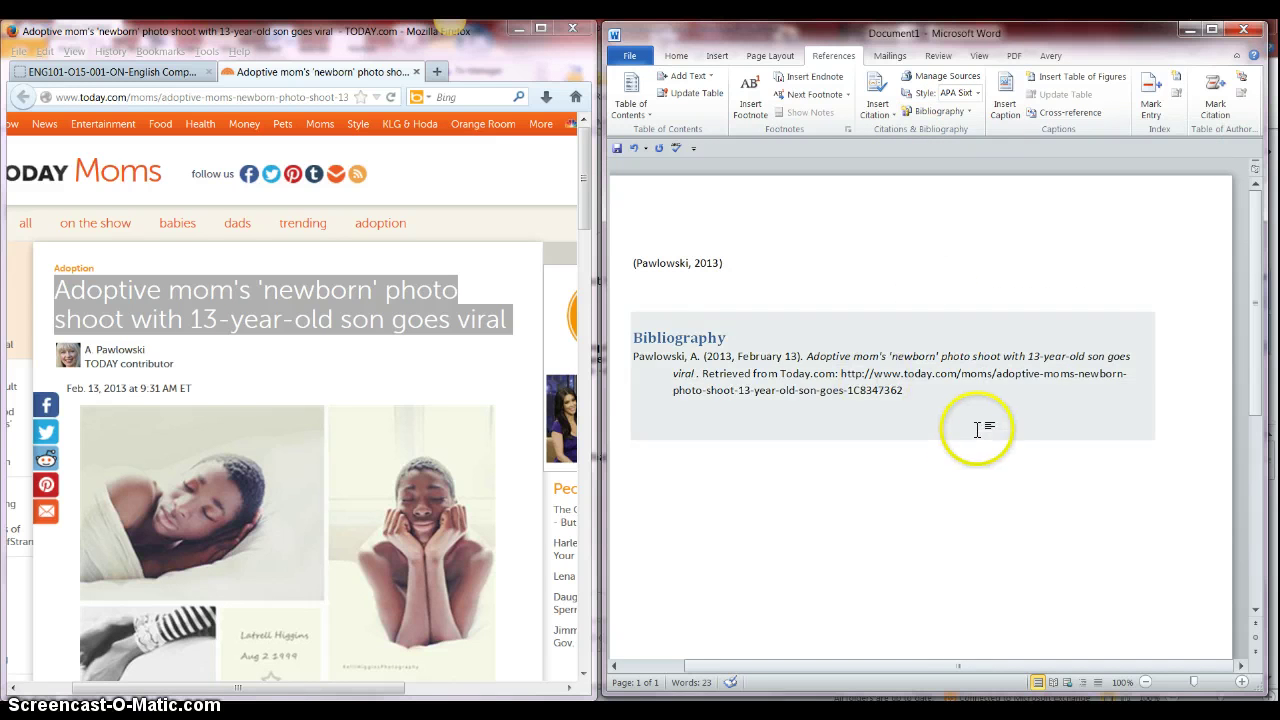
{"action": "left_click", "coordinate": [808, 486]}
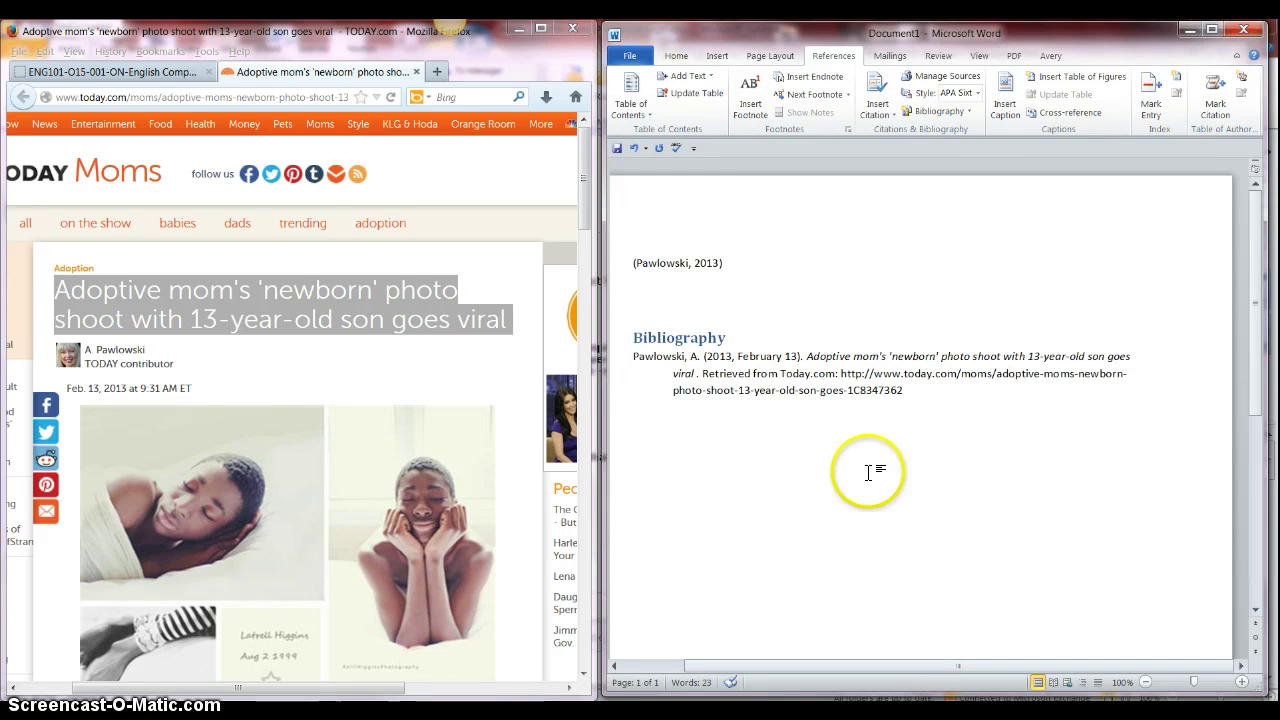
{"action": "left_click_drag", "start_coordinate": [934, 396], "coordinate": [625, 352]}
{"action": "left_click_drag", "start_coordinate": [743, 364], "coordinate": [758, 365]}
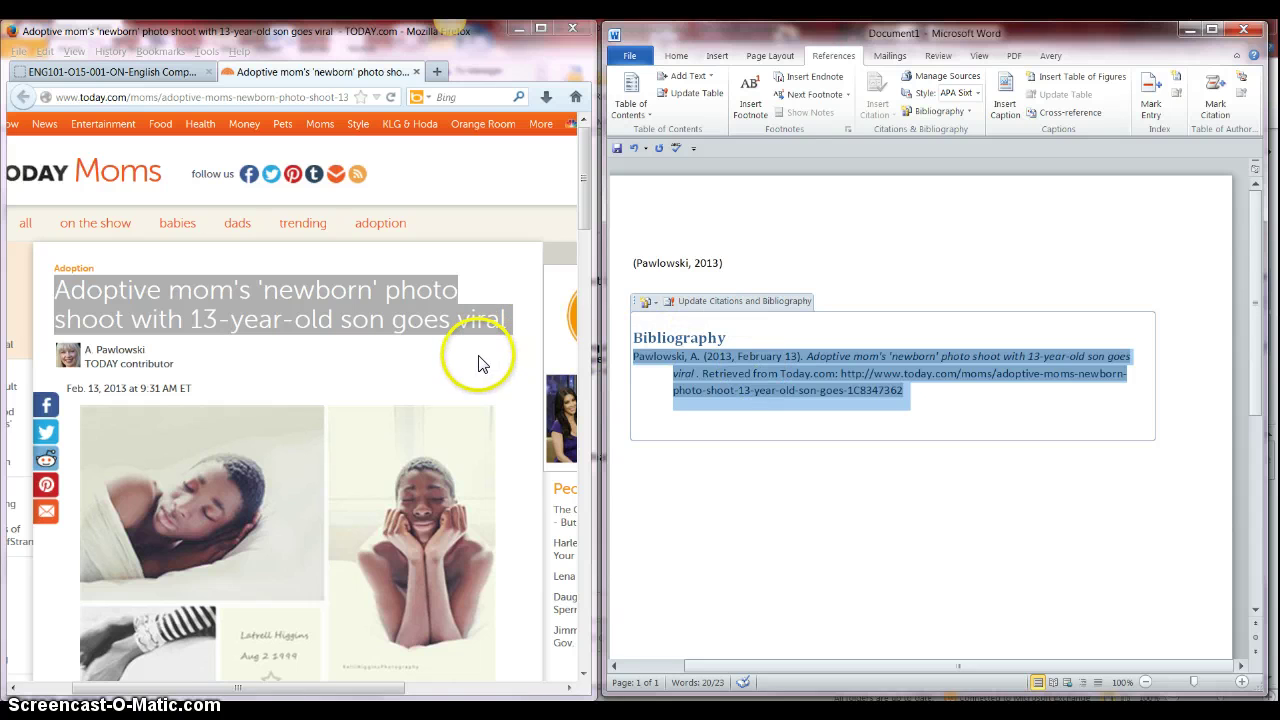
{"action": "right_click", "coordinate": [445, 77]}
{"action": "left_click", "coordinate": [405, 488]}
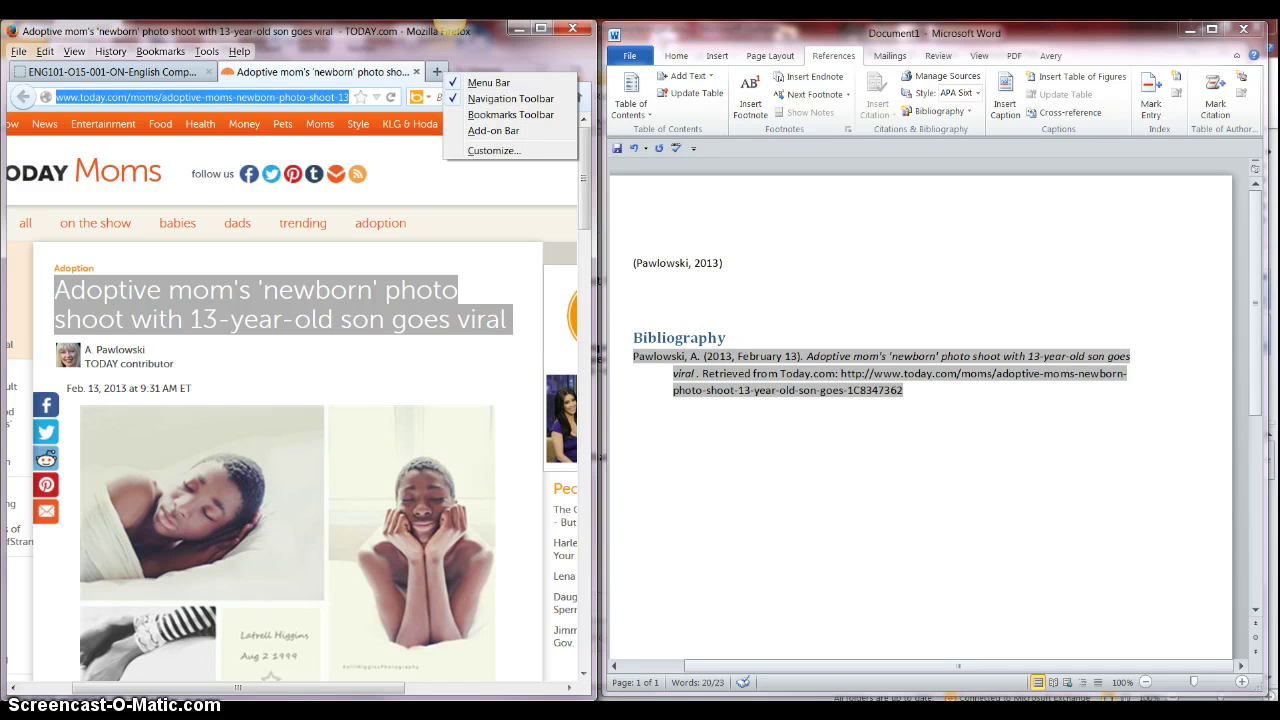
Open a second Firefox window on the right and start entering citationmachine.net.
{"action": "right_click", "coordinate": [303, 715]}
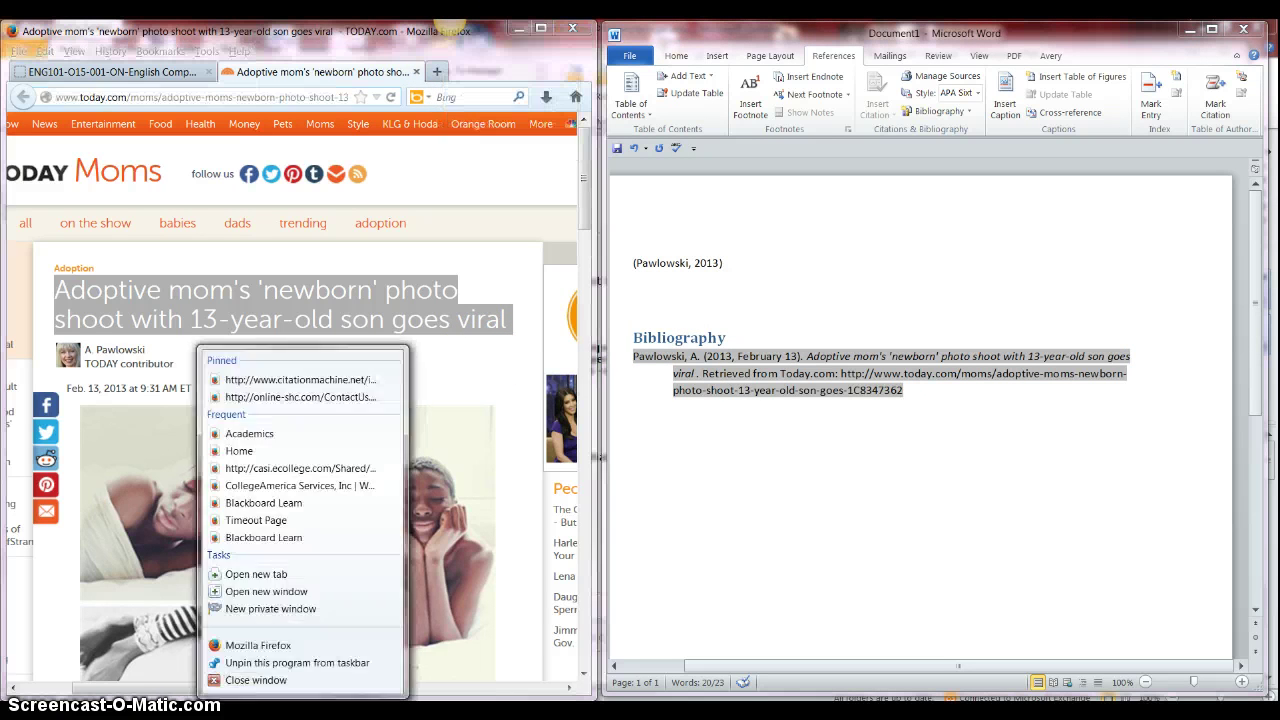
{"action": "left_click", "coordinate": [263, 592]}
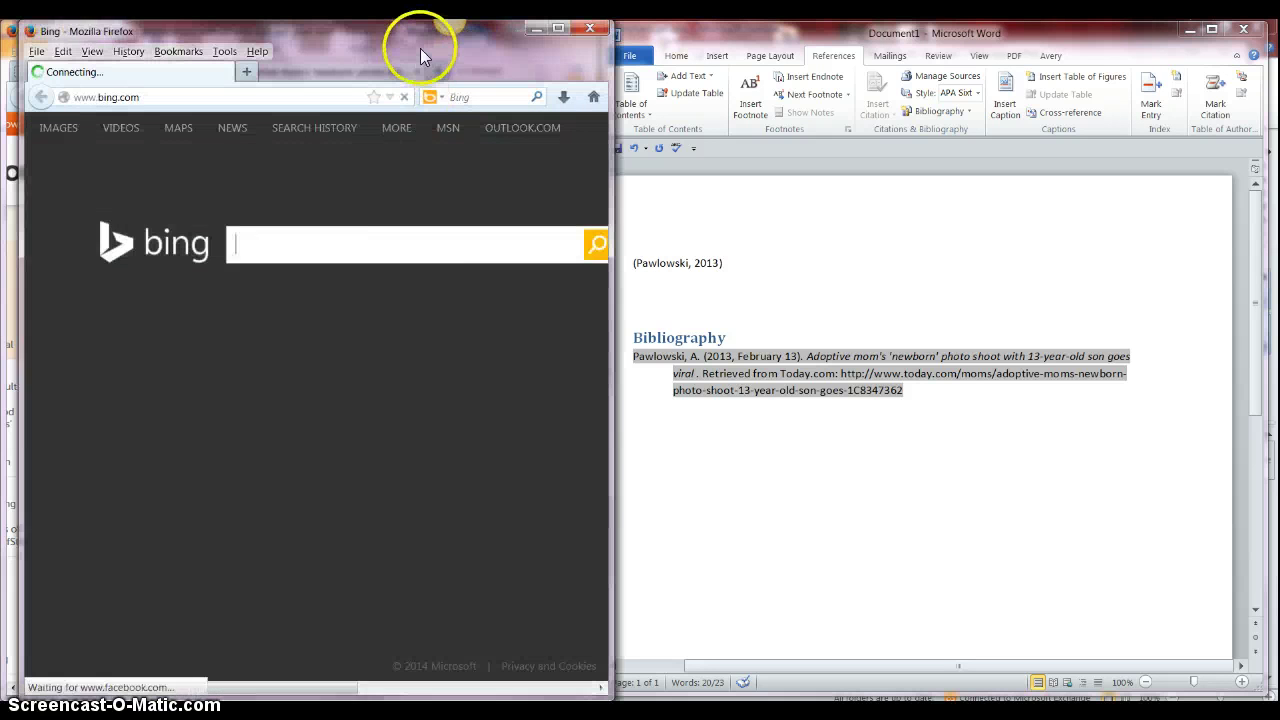
{"action": "left_click_drag", "start_coordinate": [399, 38], "coordinate": [985, 48]}
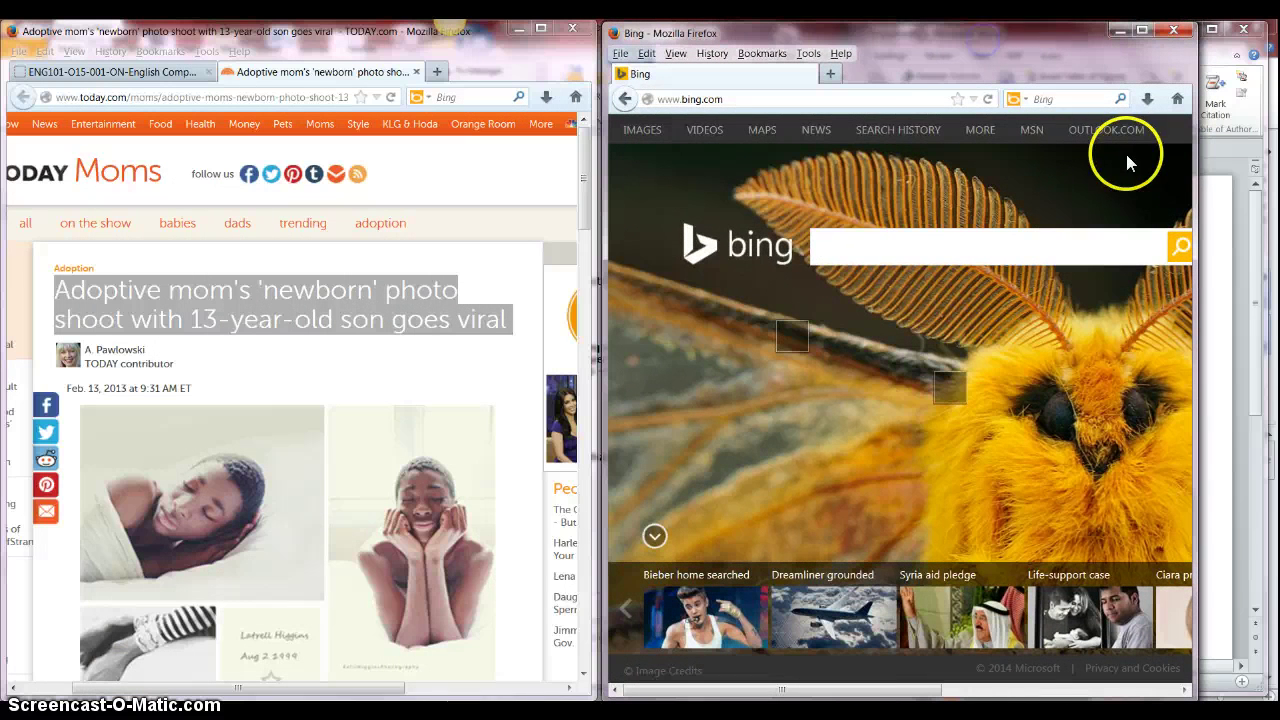
{"action": "left_click", "coordinate": [780, 99]}
{"action": "type", "text": "citat"}
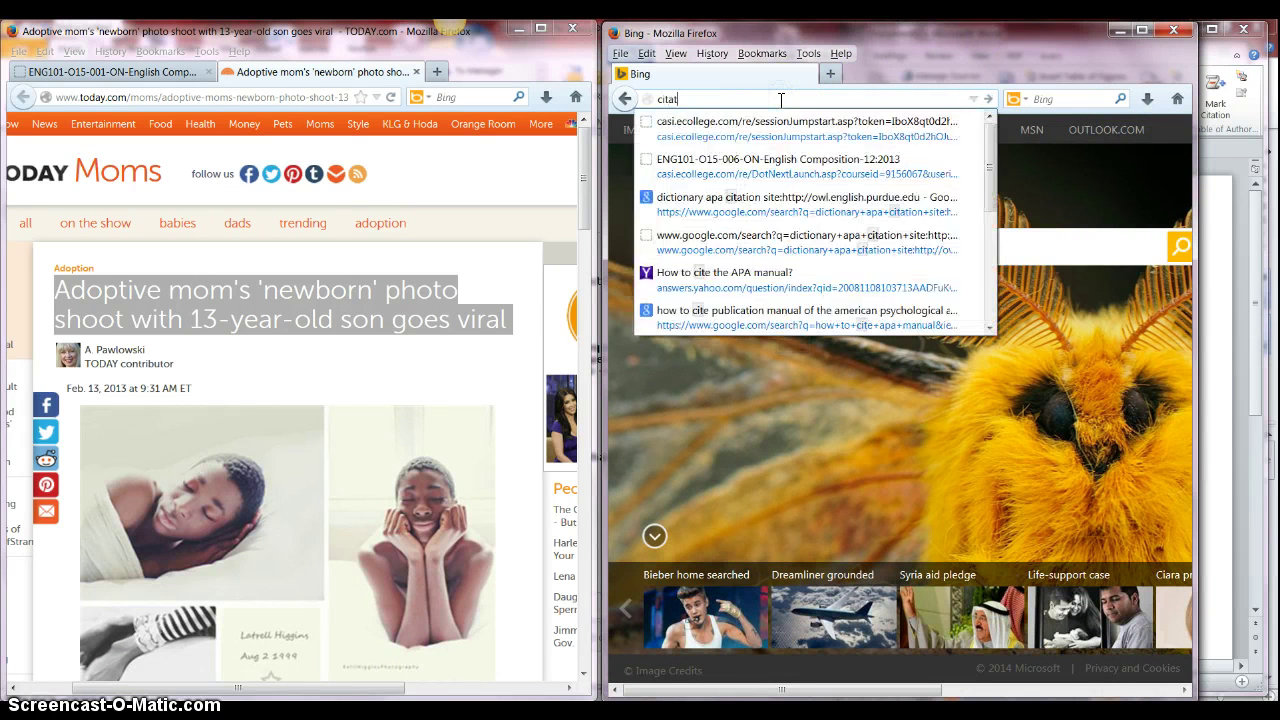
{"action": "type", "text": "ionmachine.net/index2.php"}
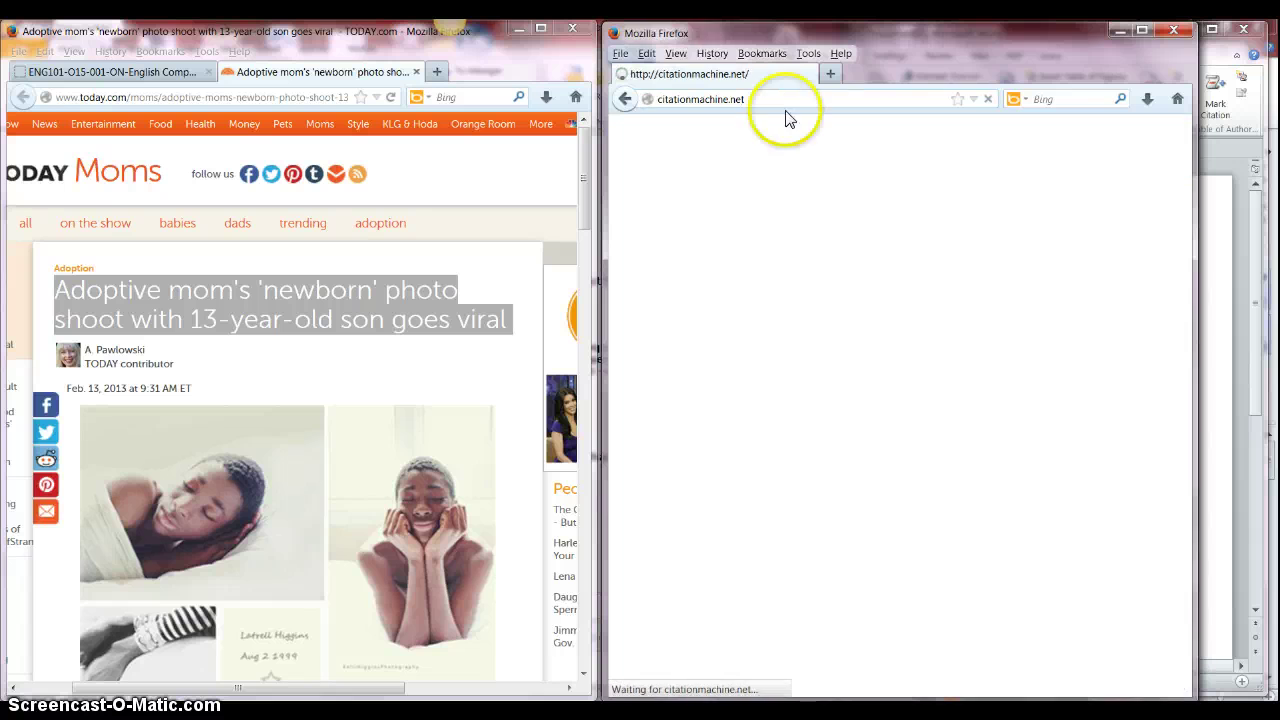
Open Citation Machine's APA 6th edition Web Page form and show the author-name help note.
{"action": "left_click_drag", "start_coordinate": [1200, 323], "coordinate": [1270, 325]}
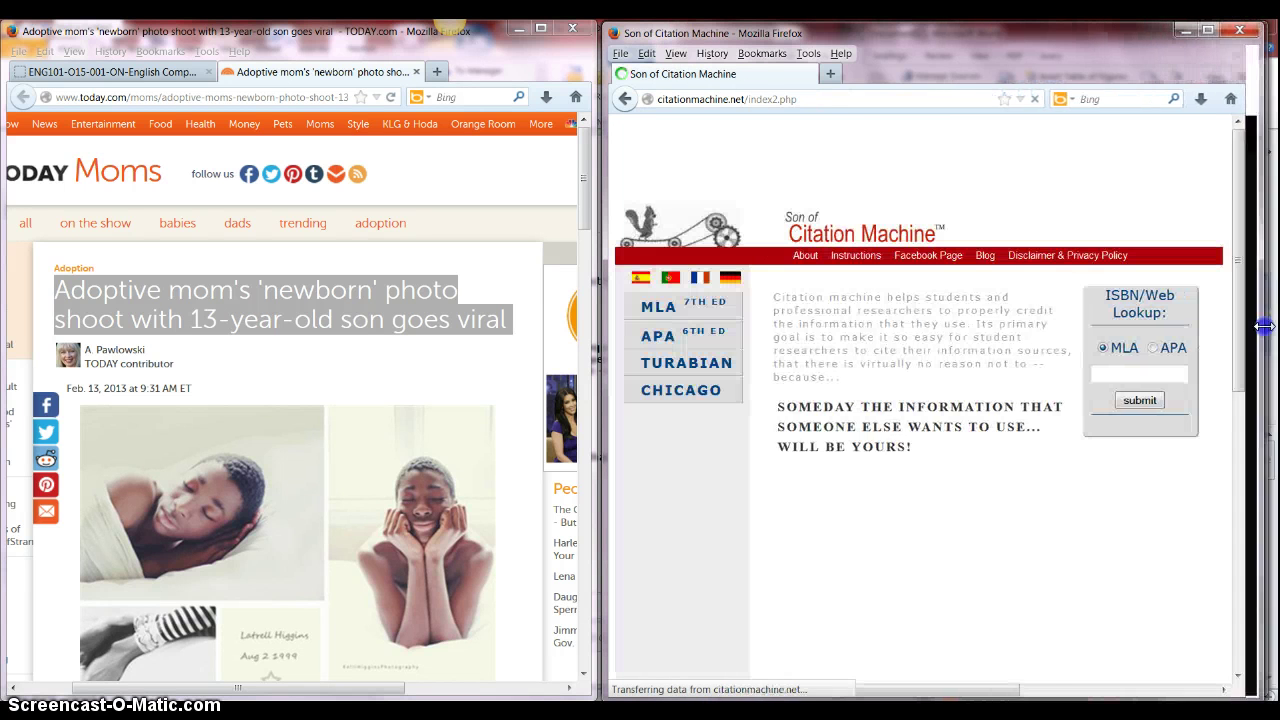
{"action": "left_click", "coordinate": [674, 342]}
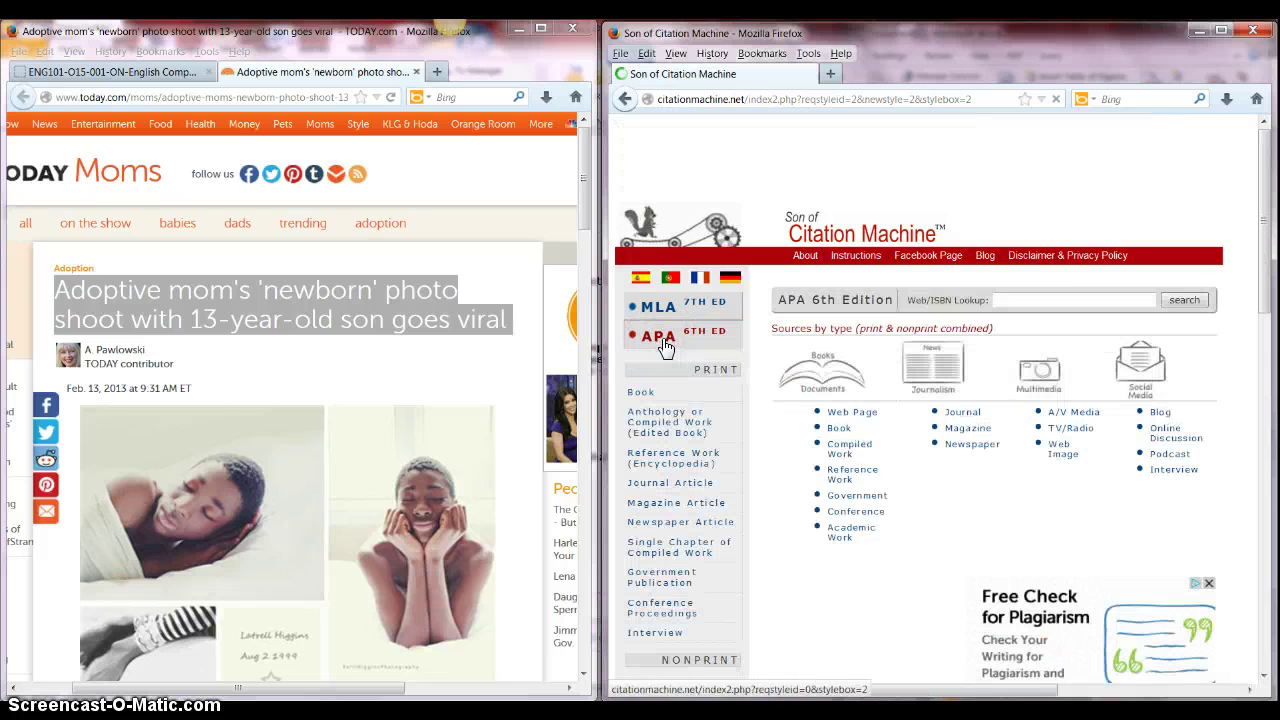
{"action": "left_click", "coordinate": [855, 413]}
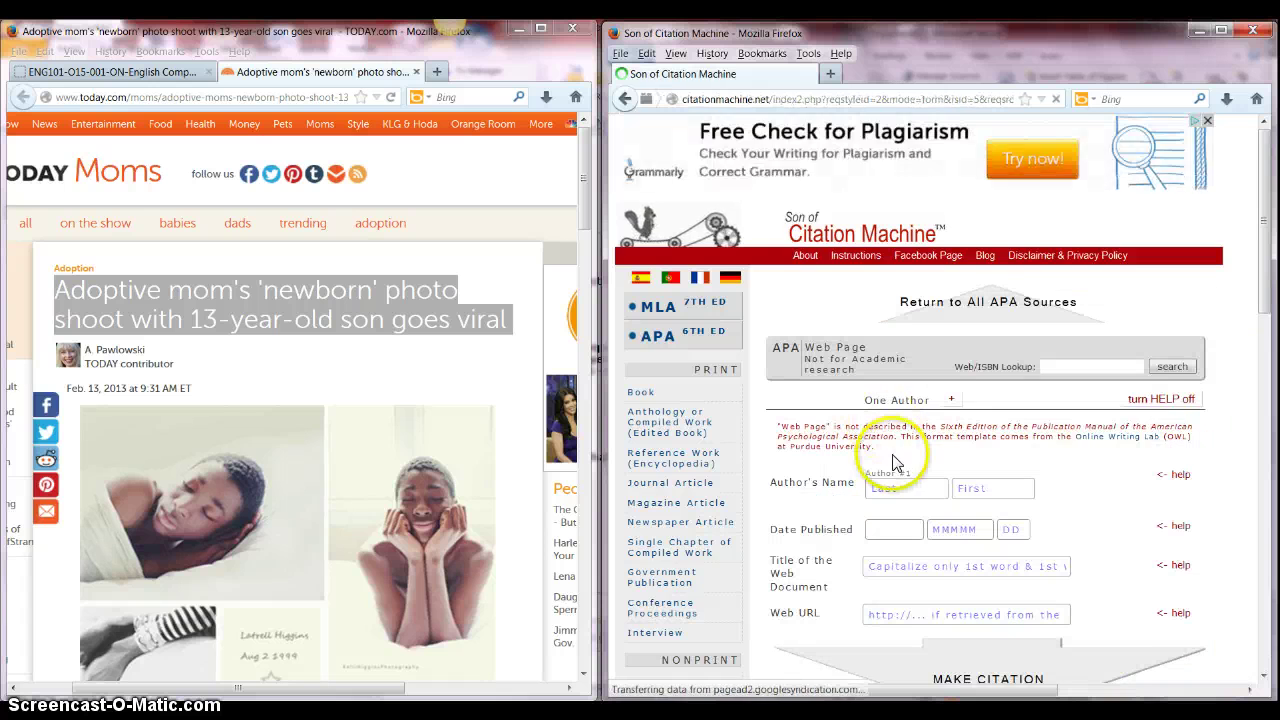
{"action": "scroll", "coordinate": [893, 445], "scroll_direction": "down", "scroll_amount": 2}
{"action": "left_click", "coordinate": [891, 396]}
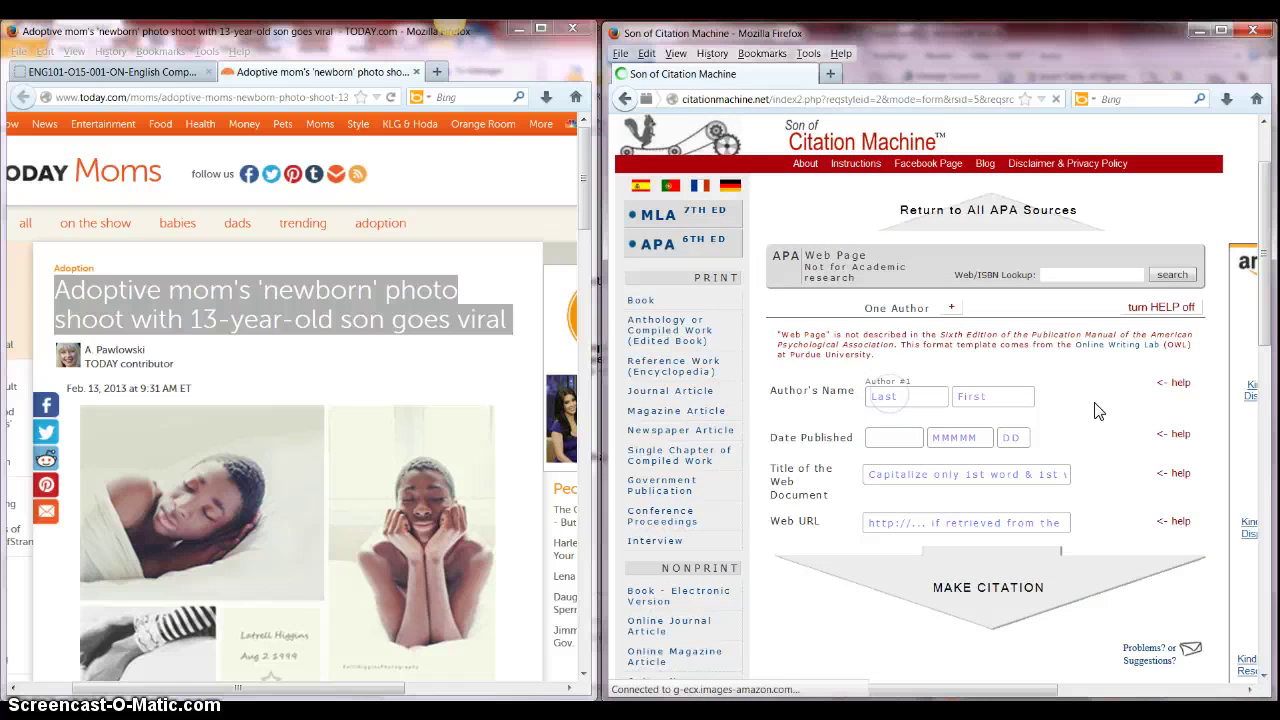
{"action": "left_click", "coordinate": [1176, 386]}
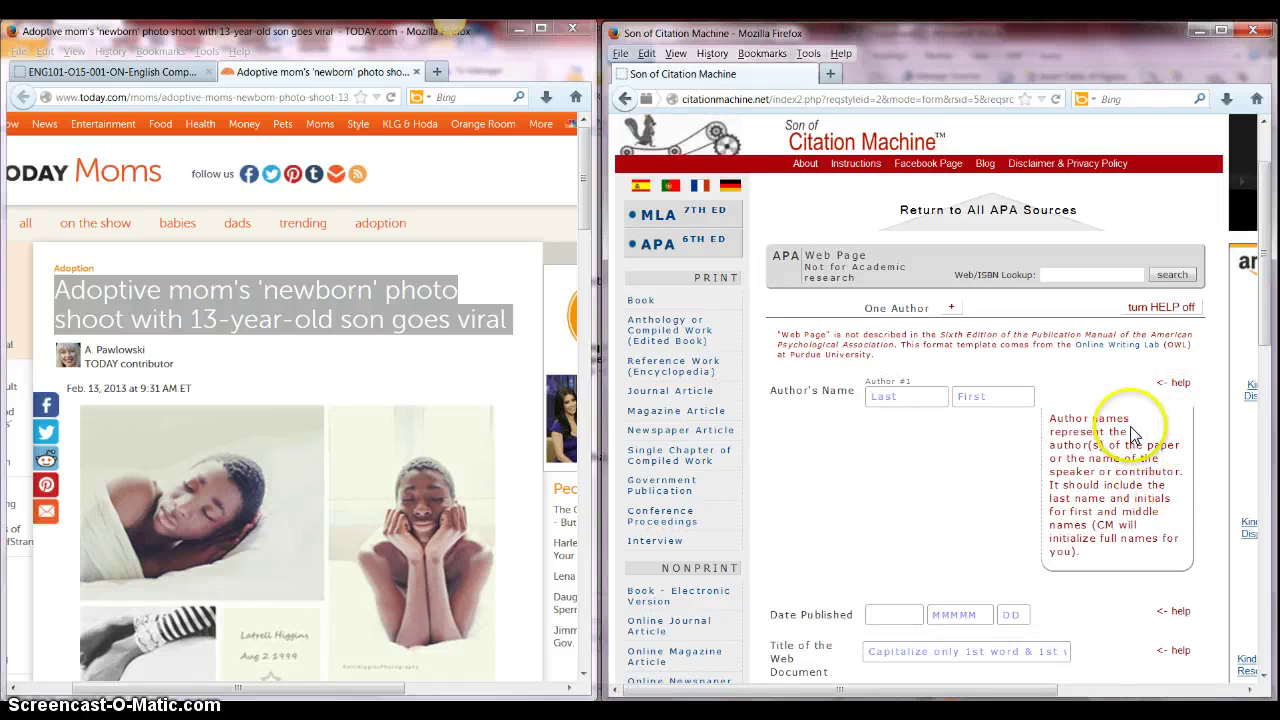
Enter the author's last and first name and the date 2013 February 13.
{"action": "left_click", "coordinate": [1174, 385]}
{"action": "left_click", "coordinate": [899, 394]}
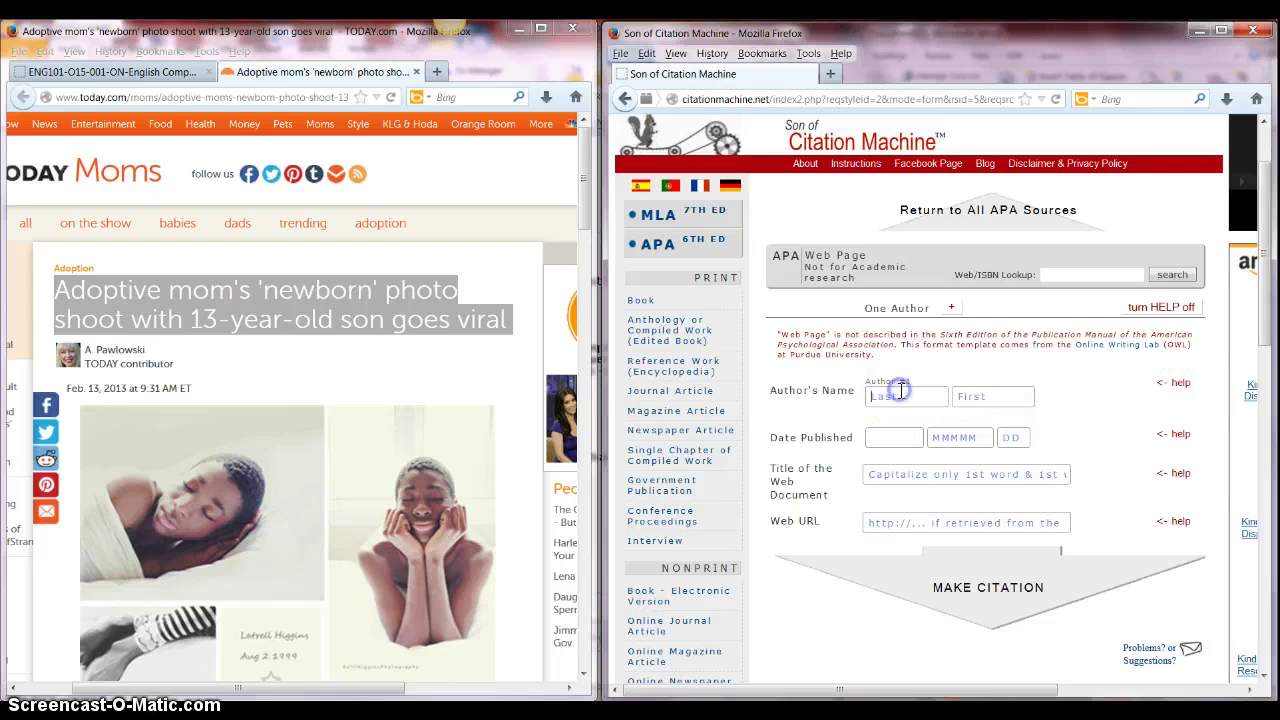
{"action": "type", "text": "Pawlowski"}
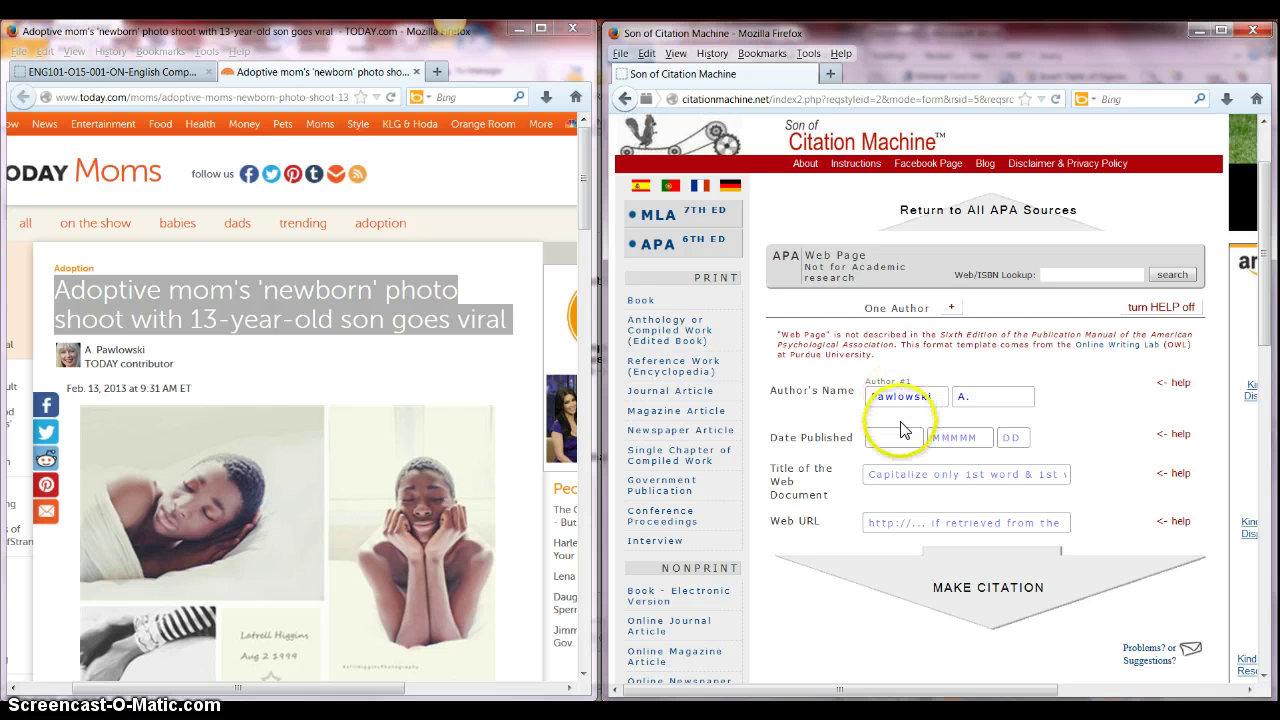
{"action": "left_click", "coordinate": [893, 437]}
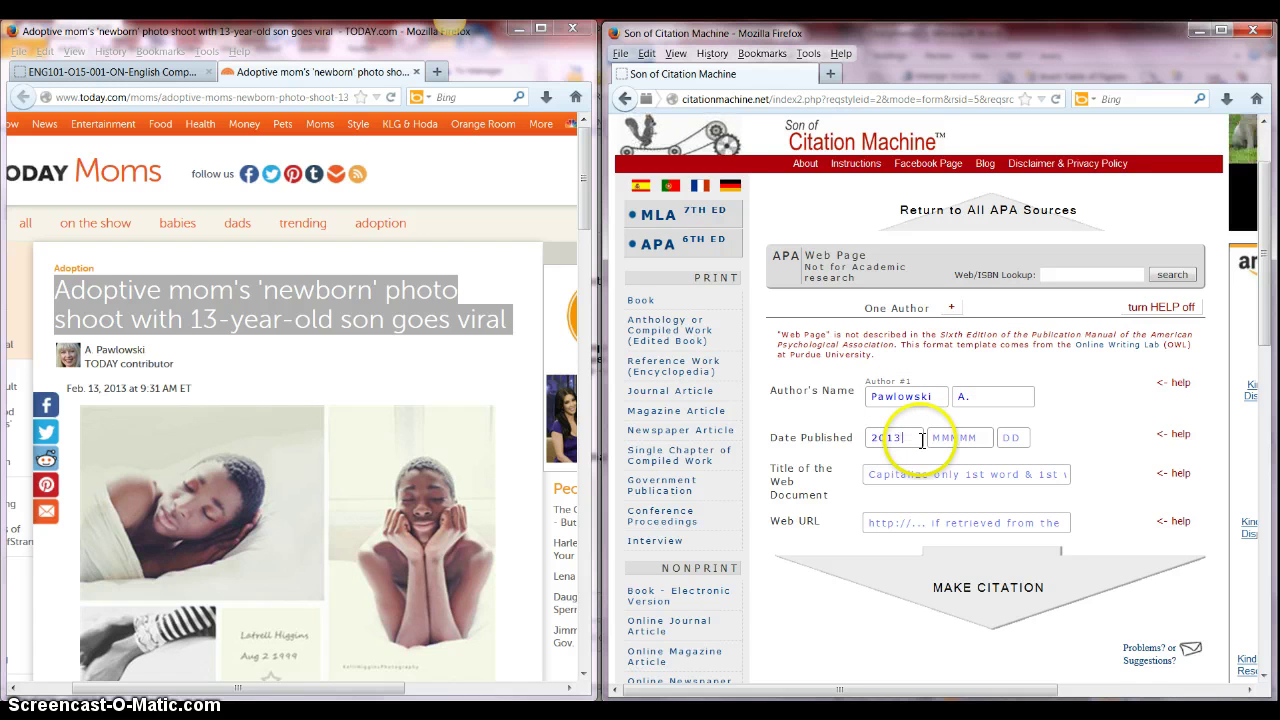
{"action": "left_click", "coordinate": [962, 438]}
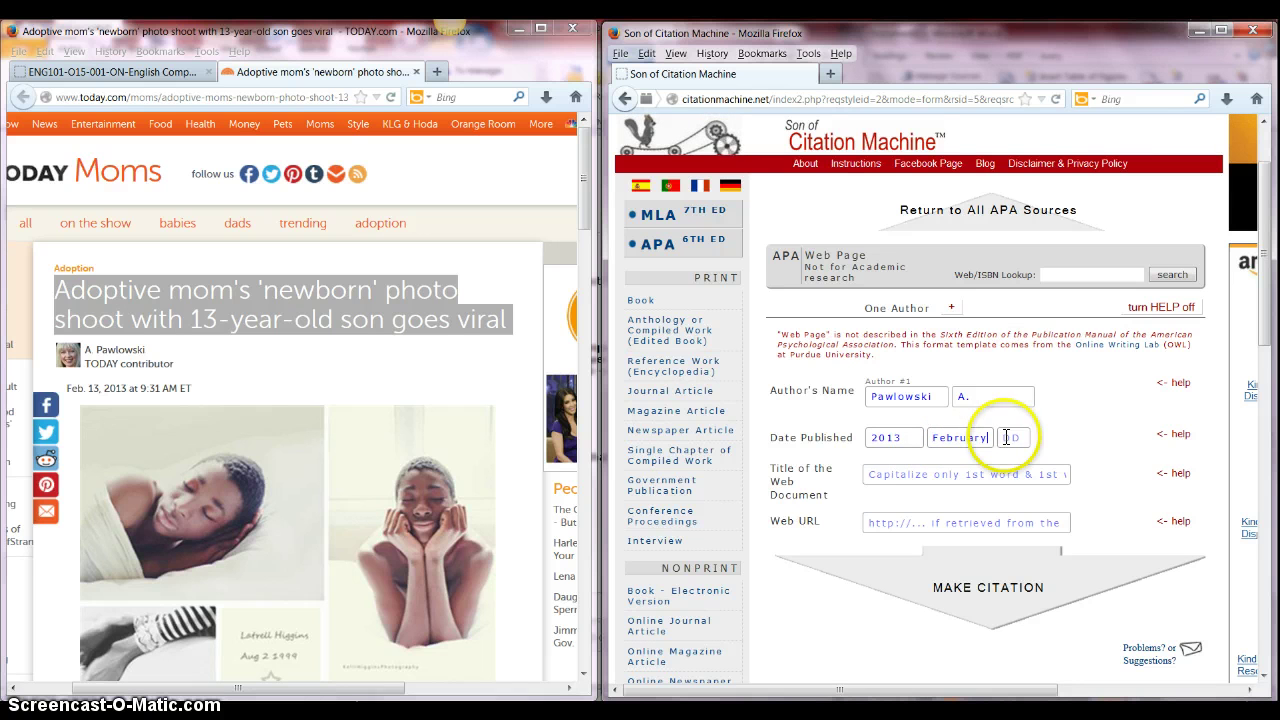
{"action": "left_click", "coordinate": [1010, 437]}
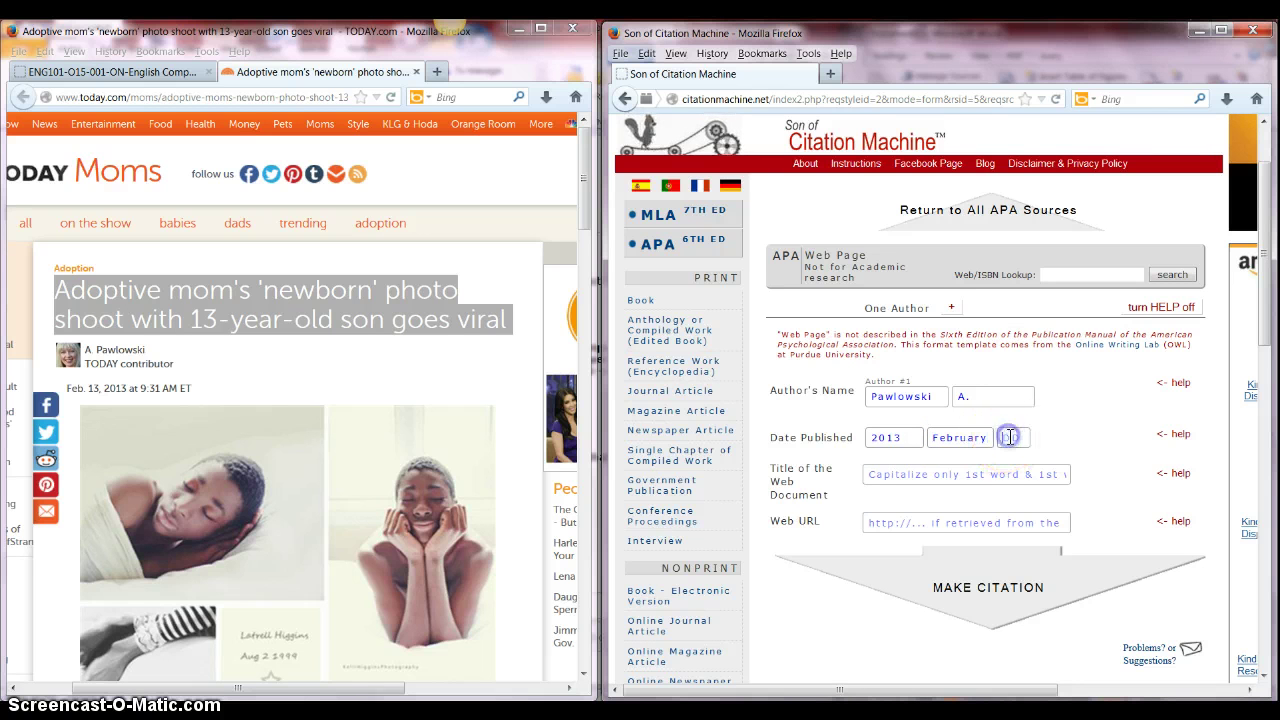
{"action": "left_click", "coordinate": [948, 474]}
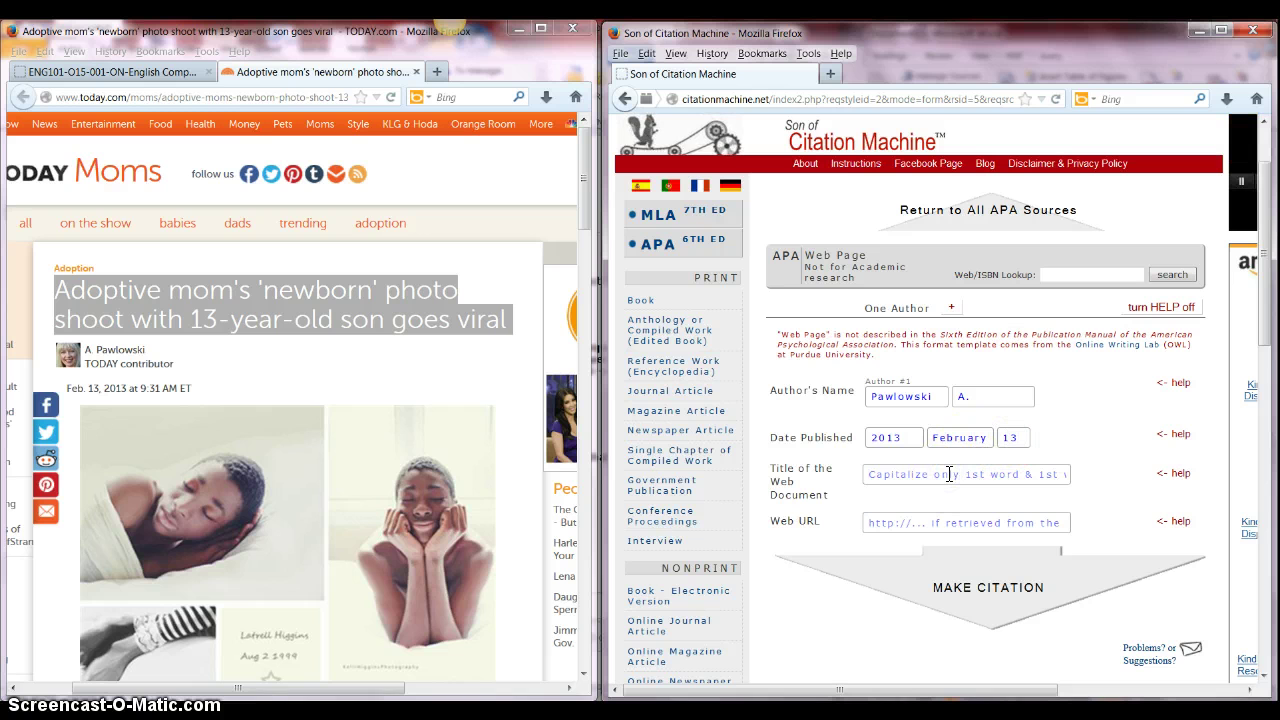
{"action": "left_click", "coordinate": [887, 526]}
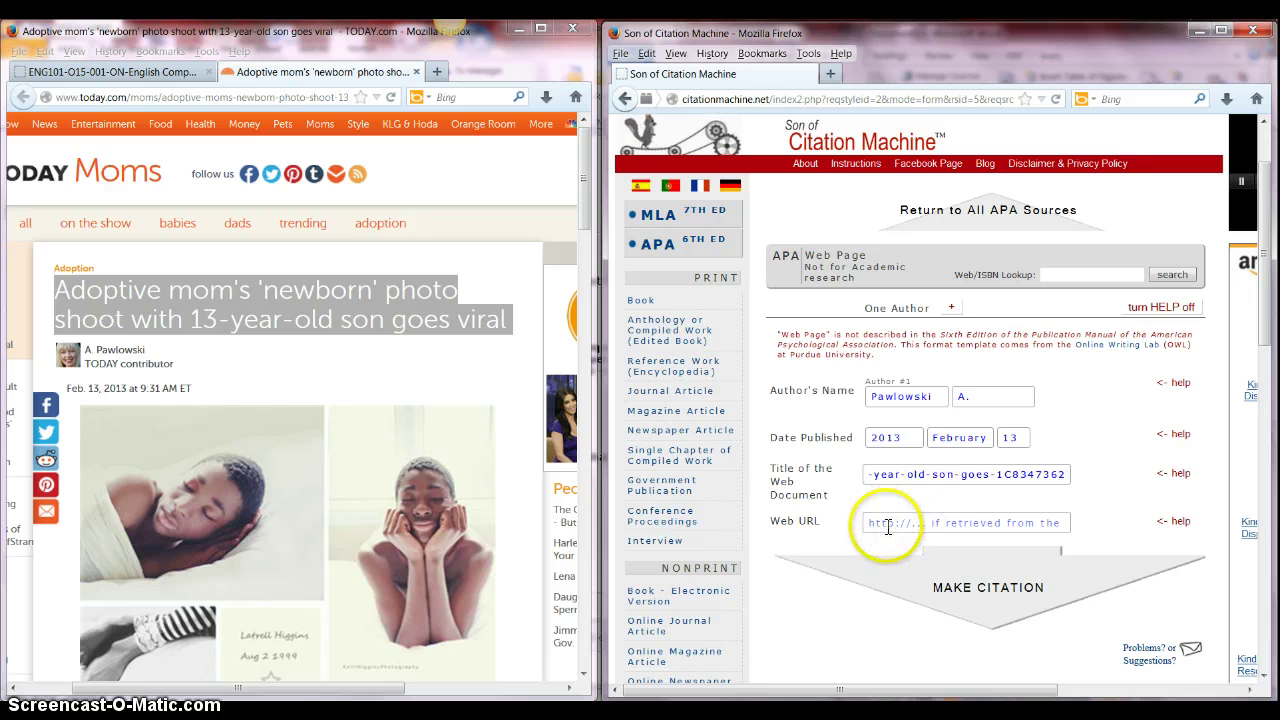
{"action": "left_click", "coordinate": [950, 477]}
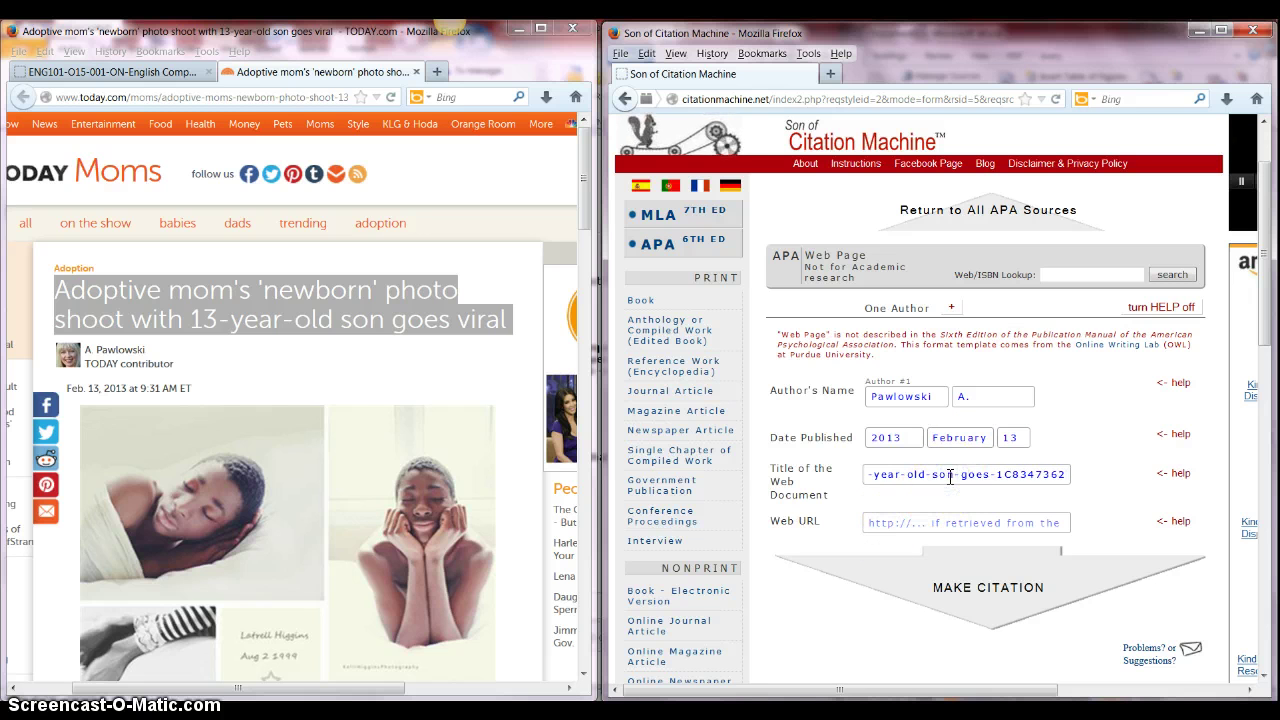
Copy the article headline and URL from Firefox into the Title and Web URL fields.
{"action": "right_click", "coordinate": [64, 300]}
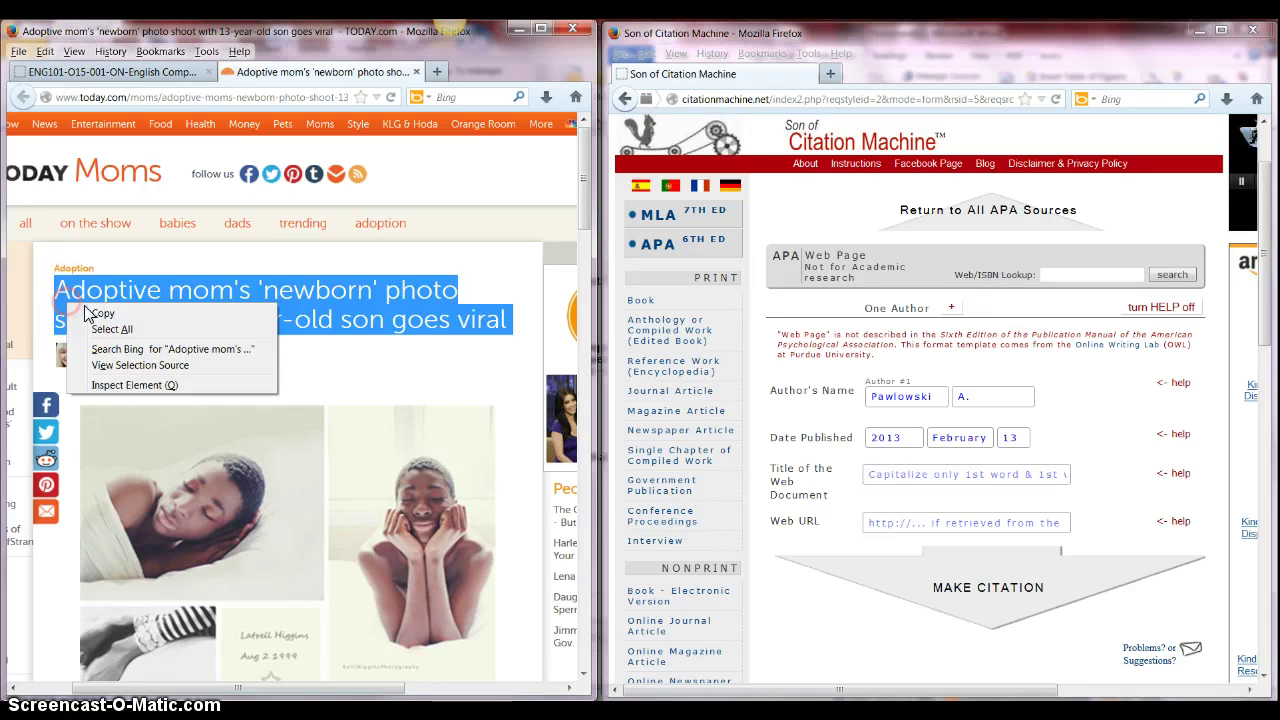
{"action": "left_click", "coordinate": [102, 315]}
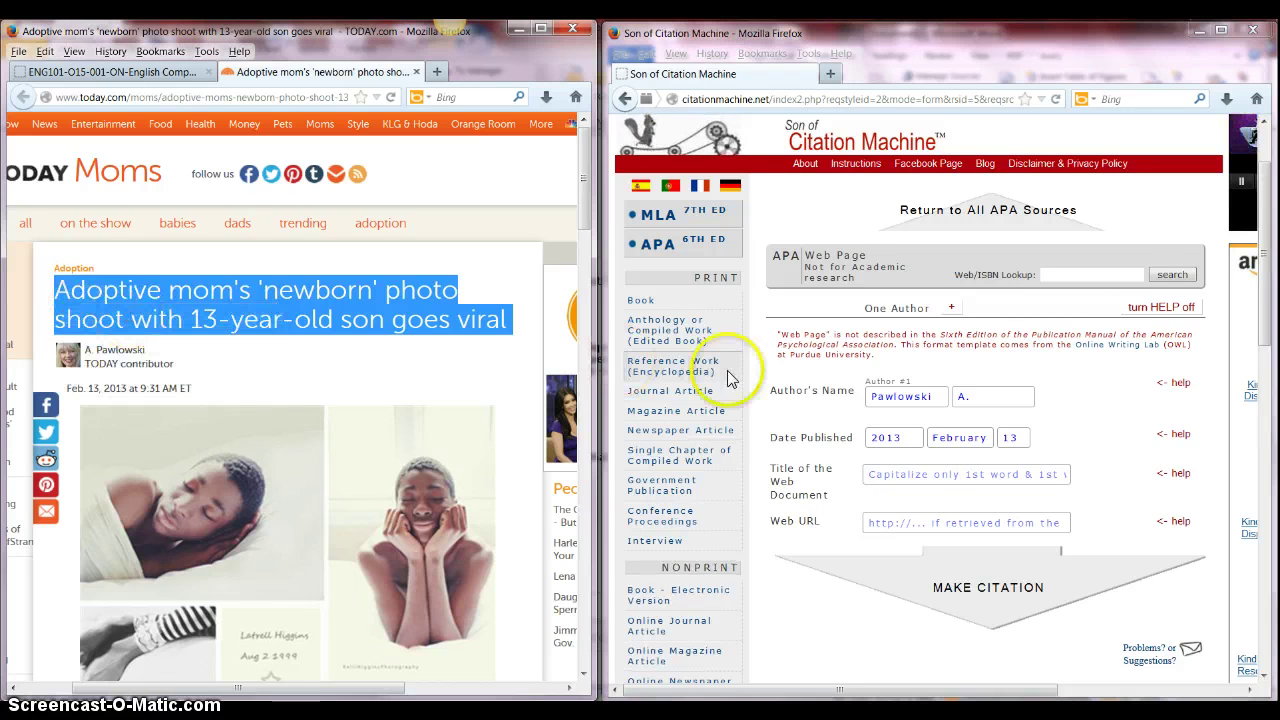
{"action": "left_click", "coordinate": [896, 479]}
{"action": "key", "text": "ctrl+v"}
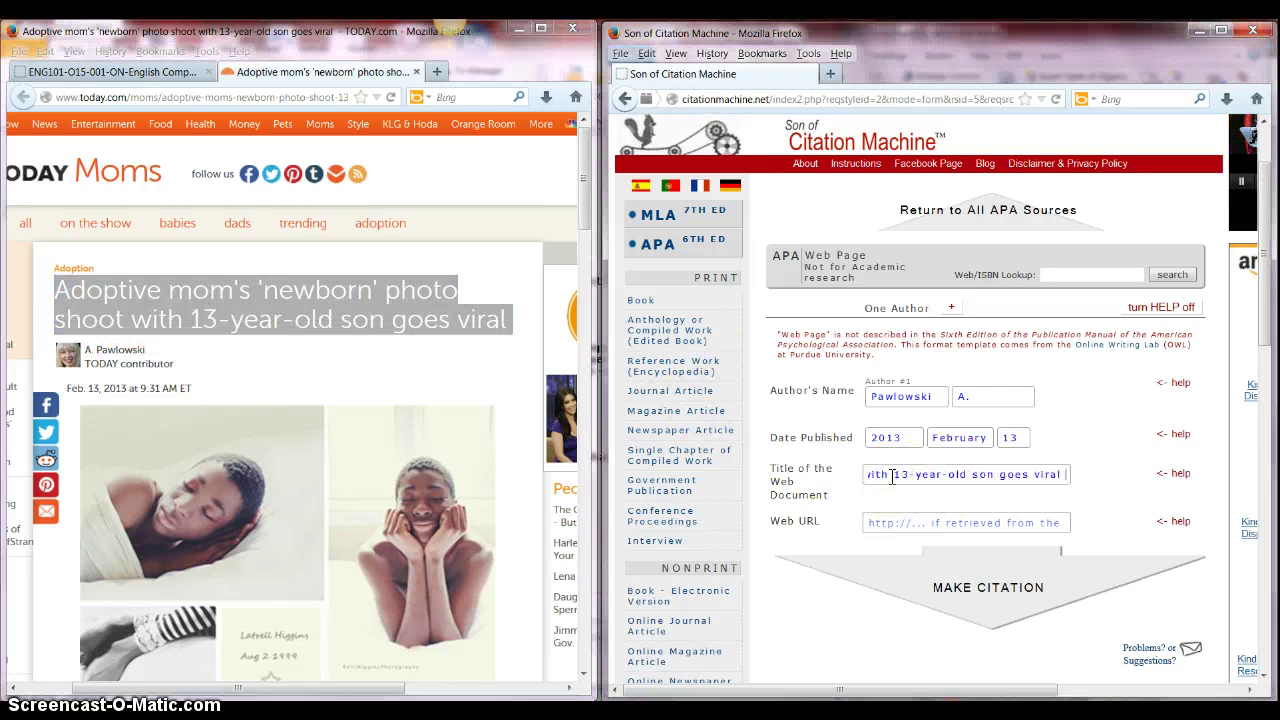
{"action": "left_click", "coordinate": [97, 98]}
{"action": "right_click", "coordinate": [97, 98]}
{"action": "left_click", "coordinate": [135, 140]}
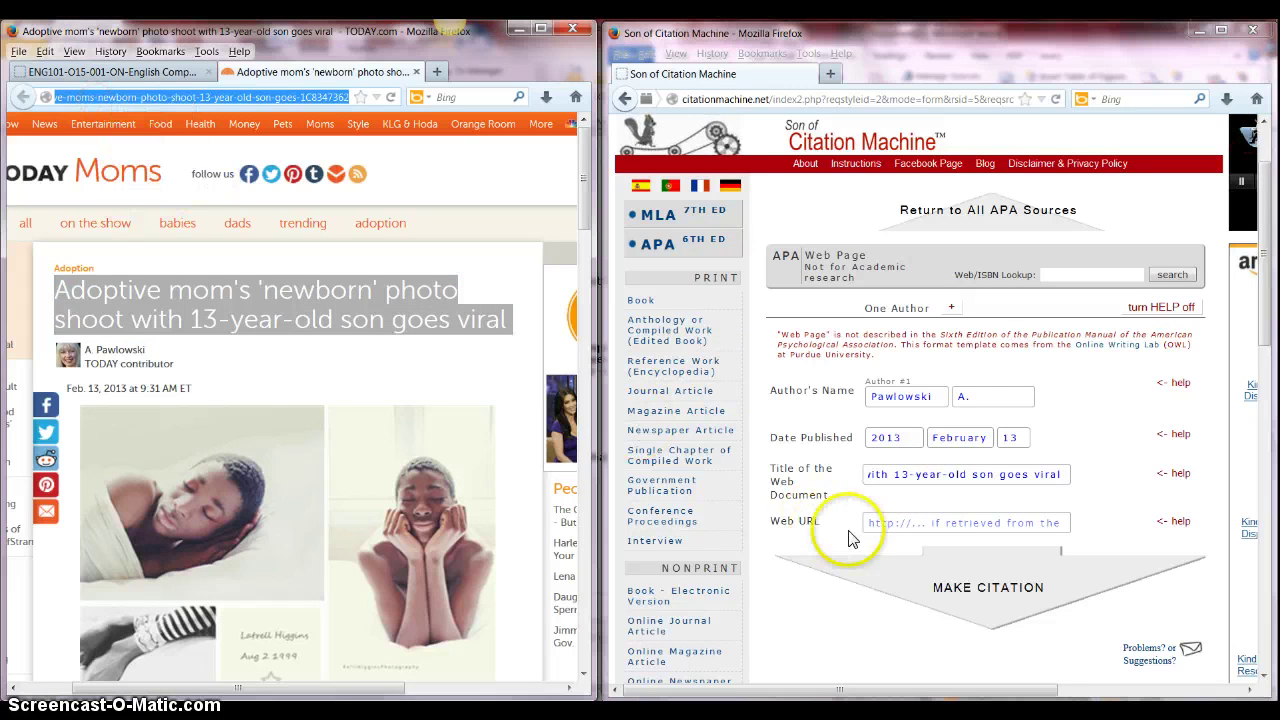
{"action": "left_click", "coordinate": [884, 530]}
{"action": "key", "text": "ctrl+v"}
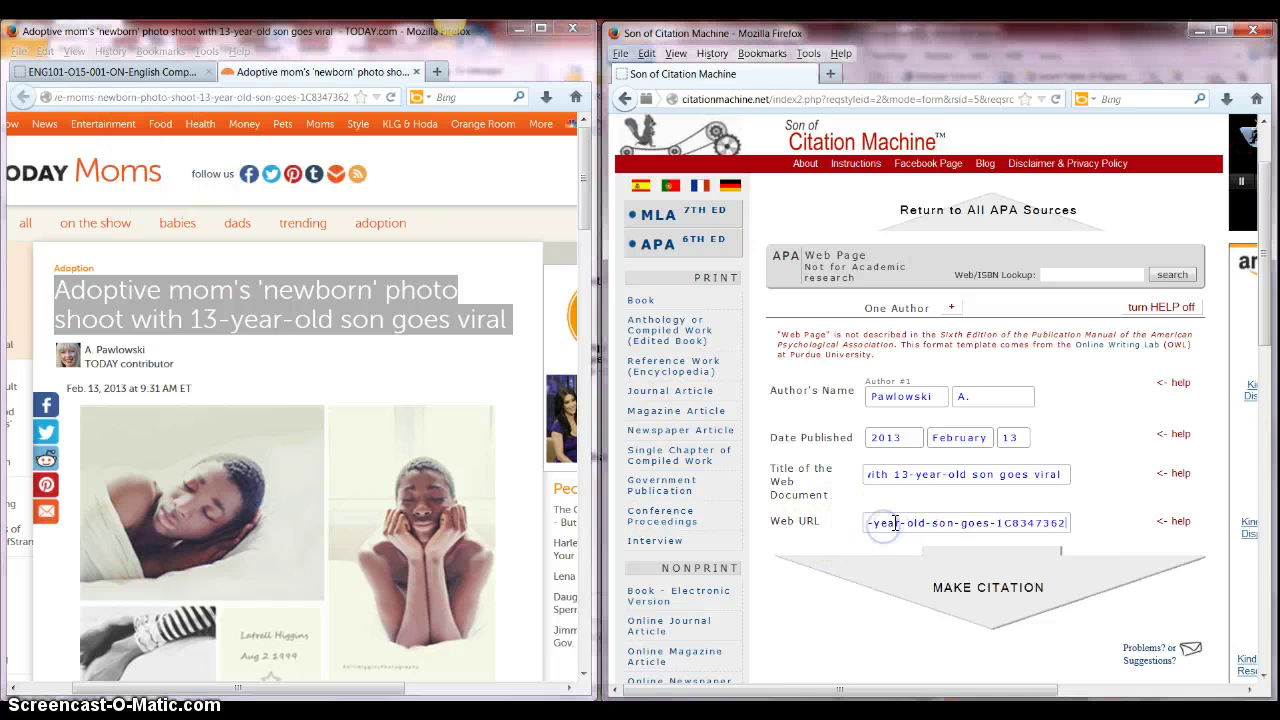
Generate the APA citation and copy the full reference for the 2013 TODAY article.
{"action": "left_click", "coordinate": [1003, 591]}
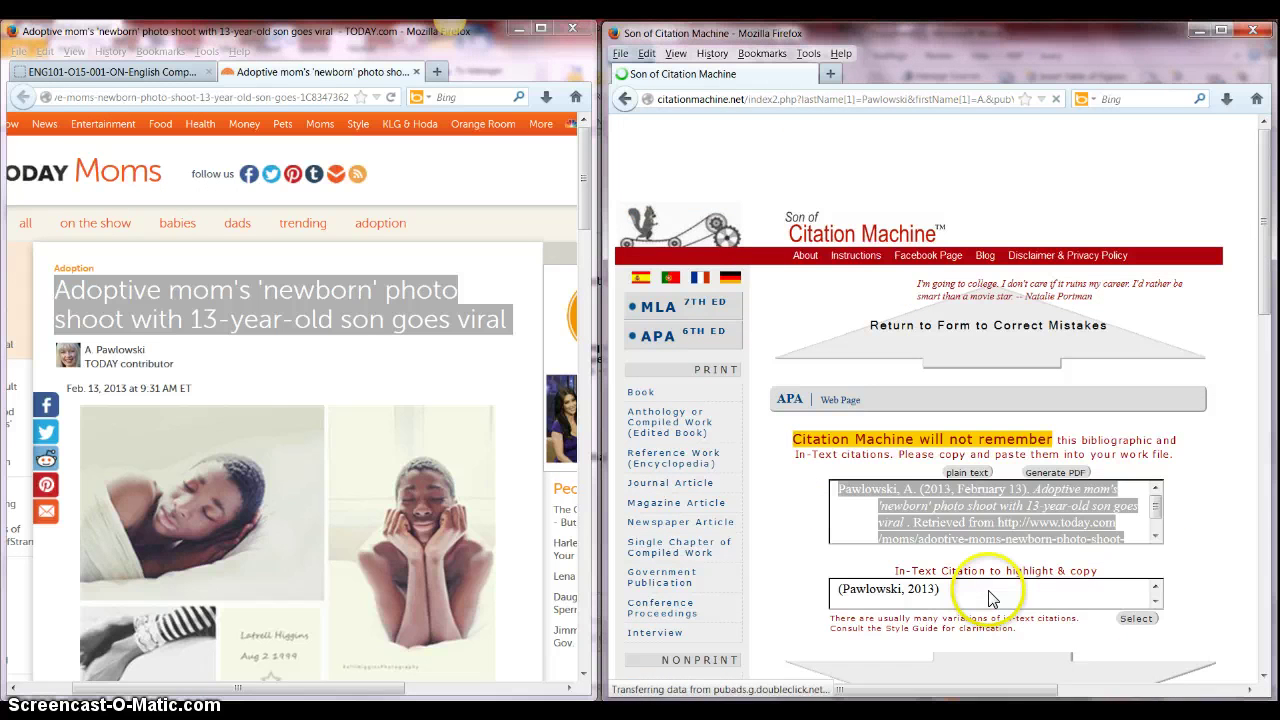
{"action": "left_click", "coordinate": [900, 490]}
{"action": "right_click", "coordinate": [900, 490]}
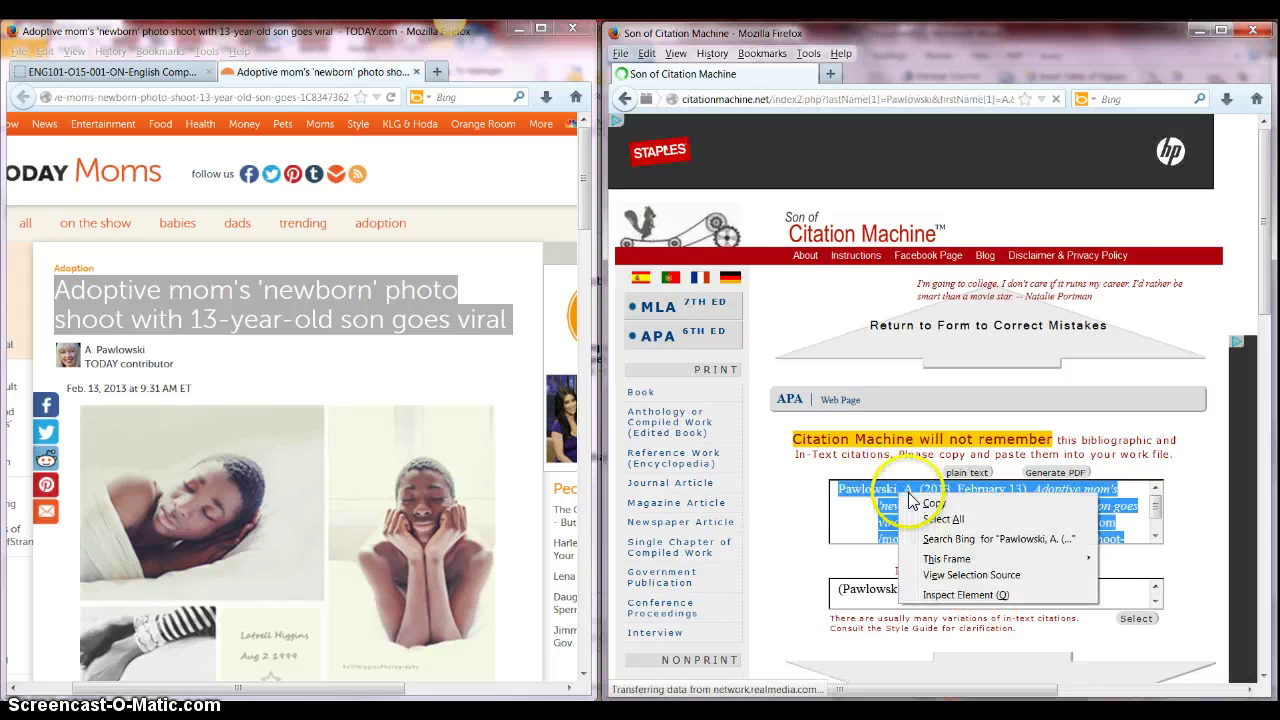
{"action": "left_click", "coordinate": [929, 502]}
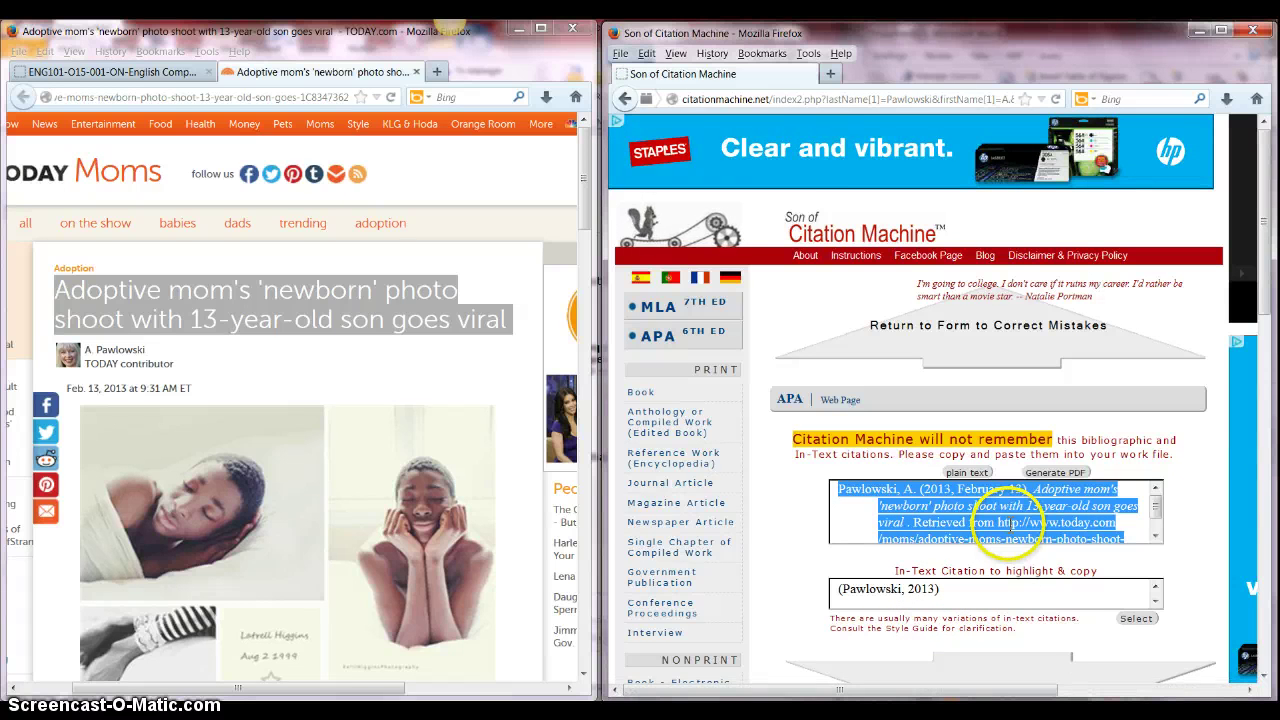
Switch to the ENG101 course in the left window and scroll to the Week 1 Discussion instructions.
{"action": "left_click", "coordinate": [92, 74]}
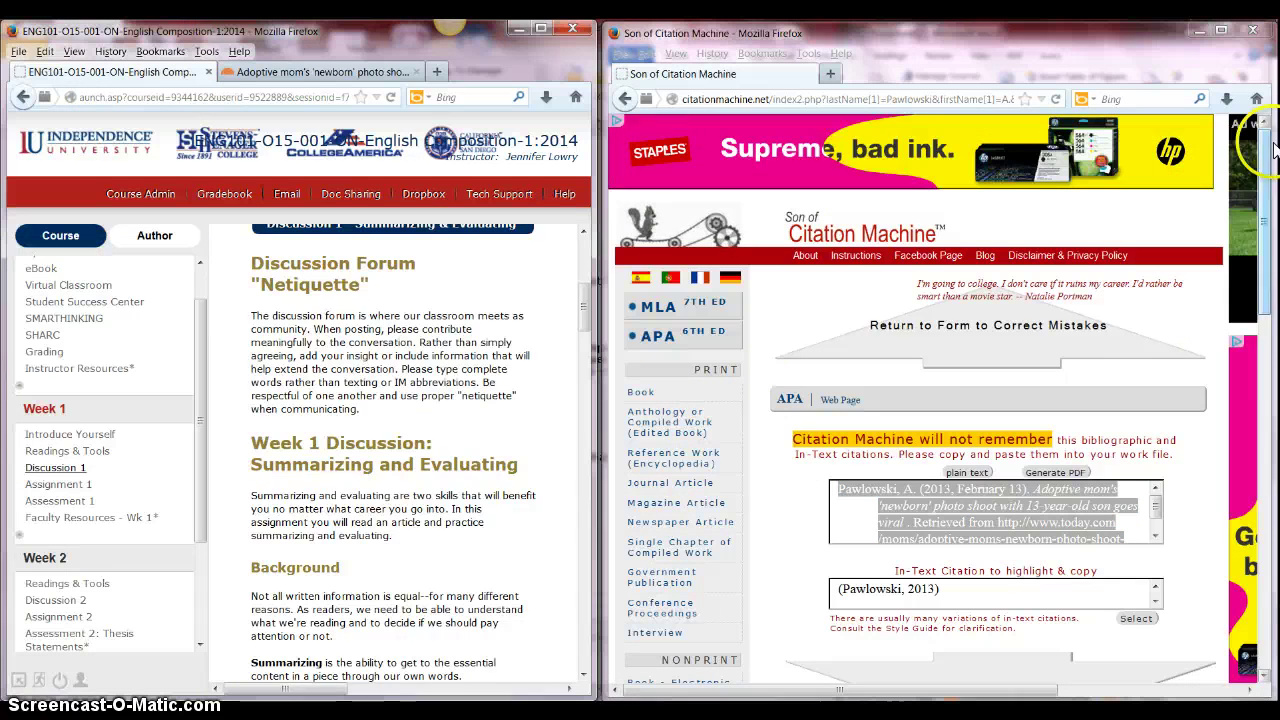
{"action": "scroll", "coordinate": [505, 495], "scroll_direction": "down", "scroll_amount": 2}
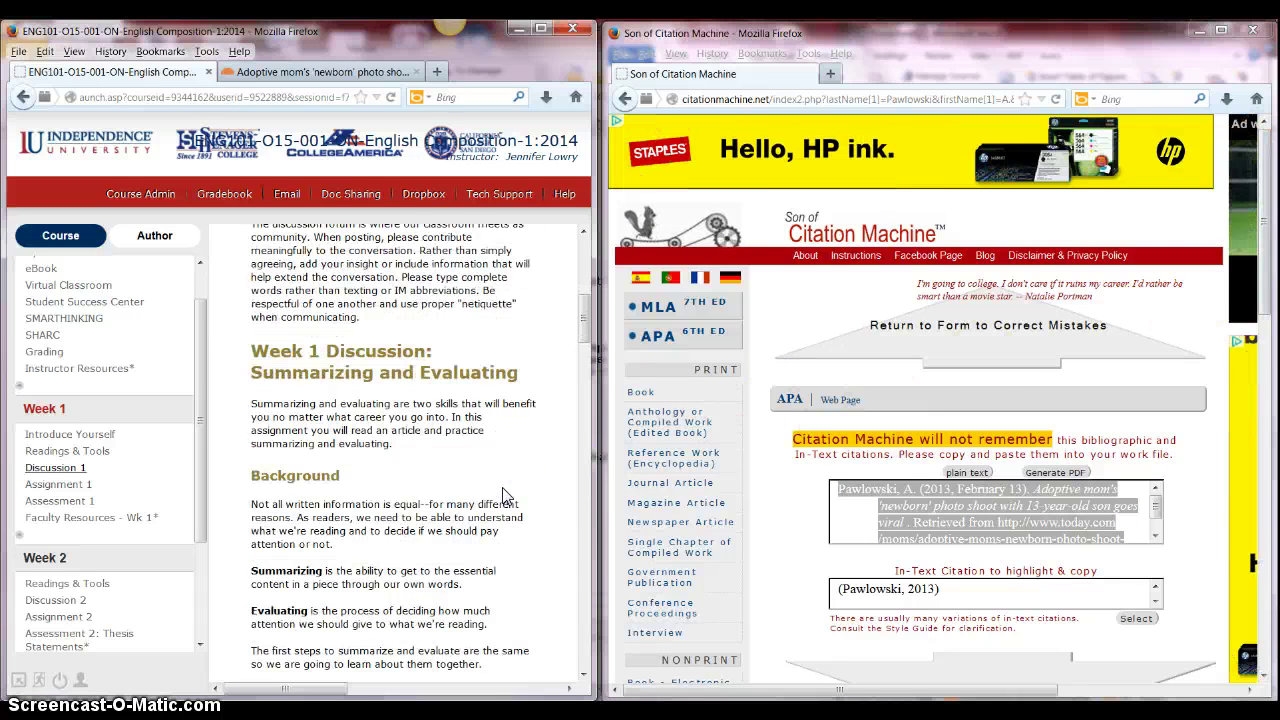
{"action": "scroll", "coordinate": [507, 492], "scroll_direction": "down", "scroll_amount": 2}
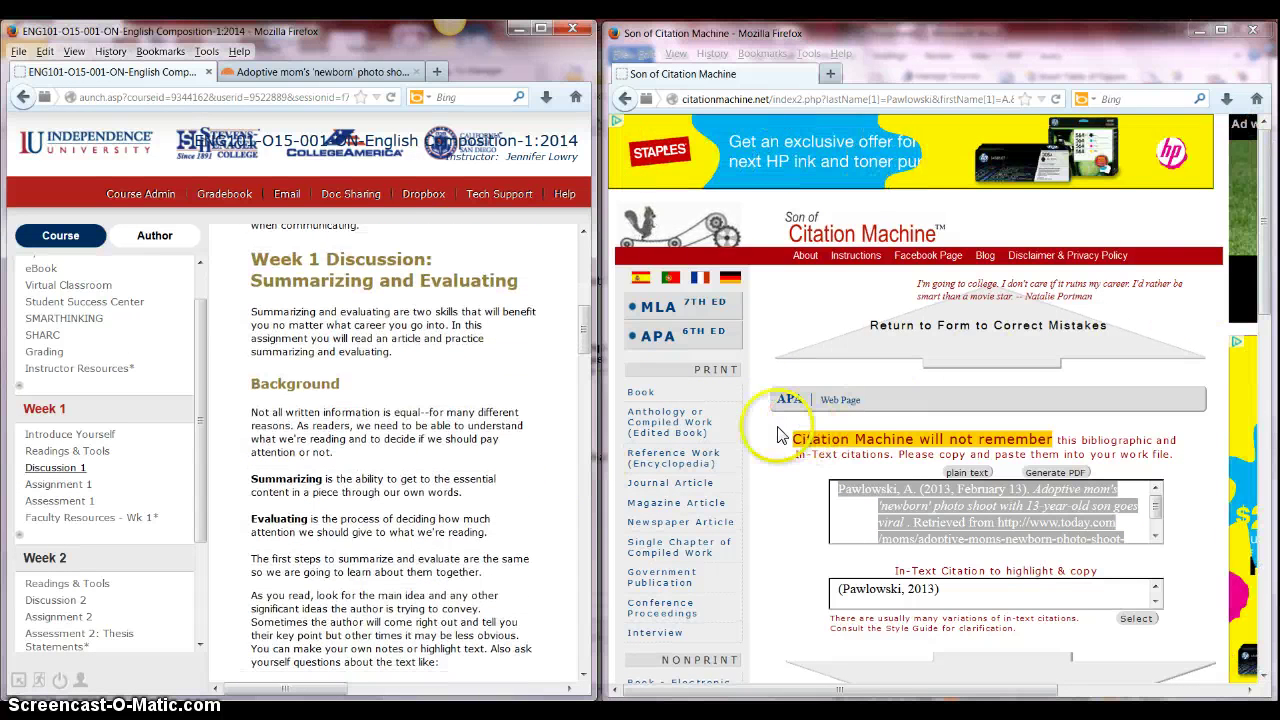